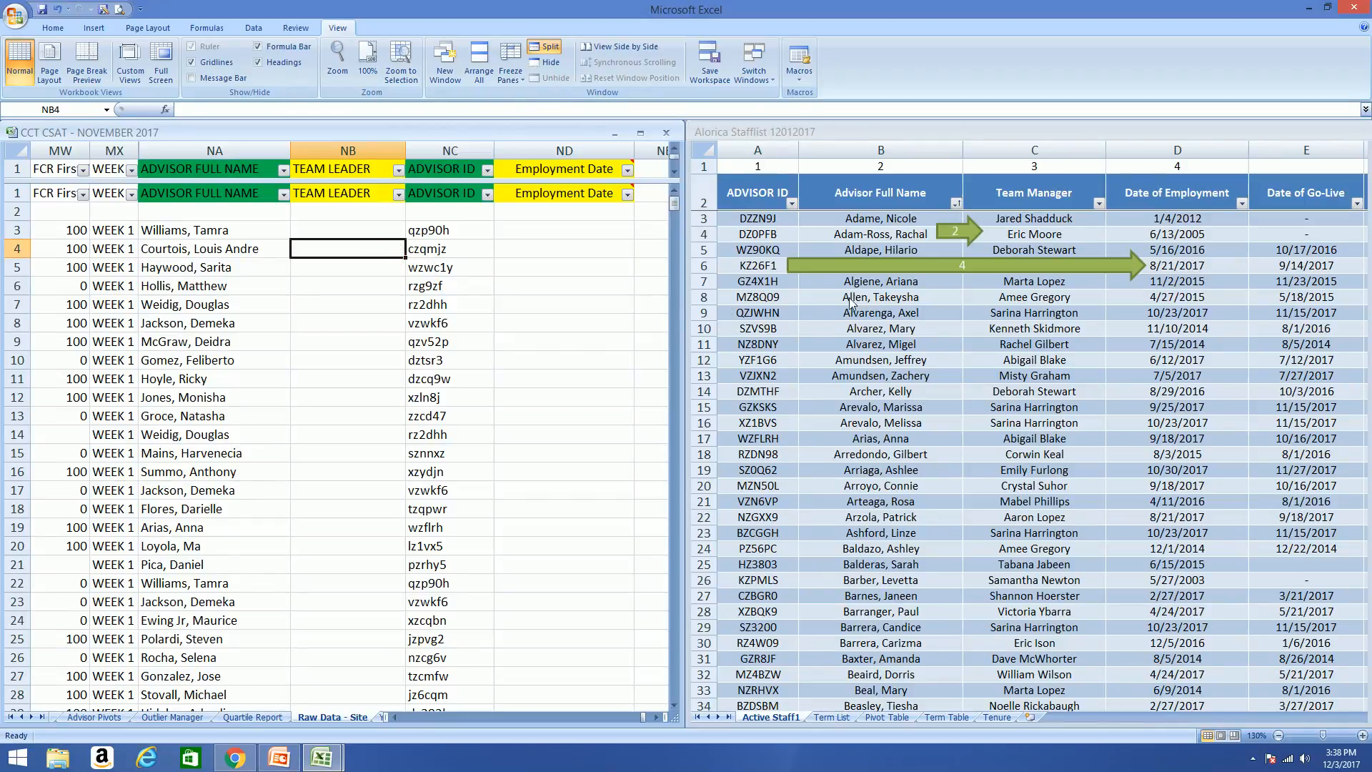
click(899, 196)
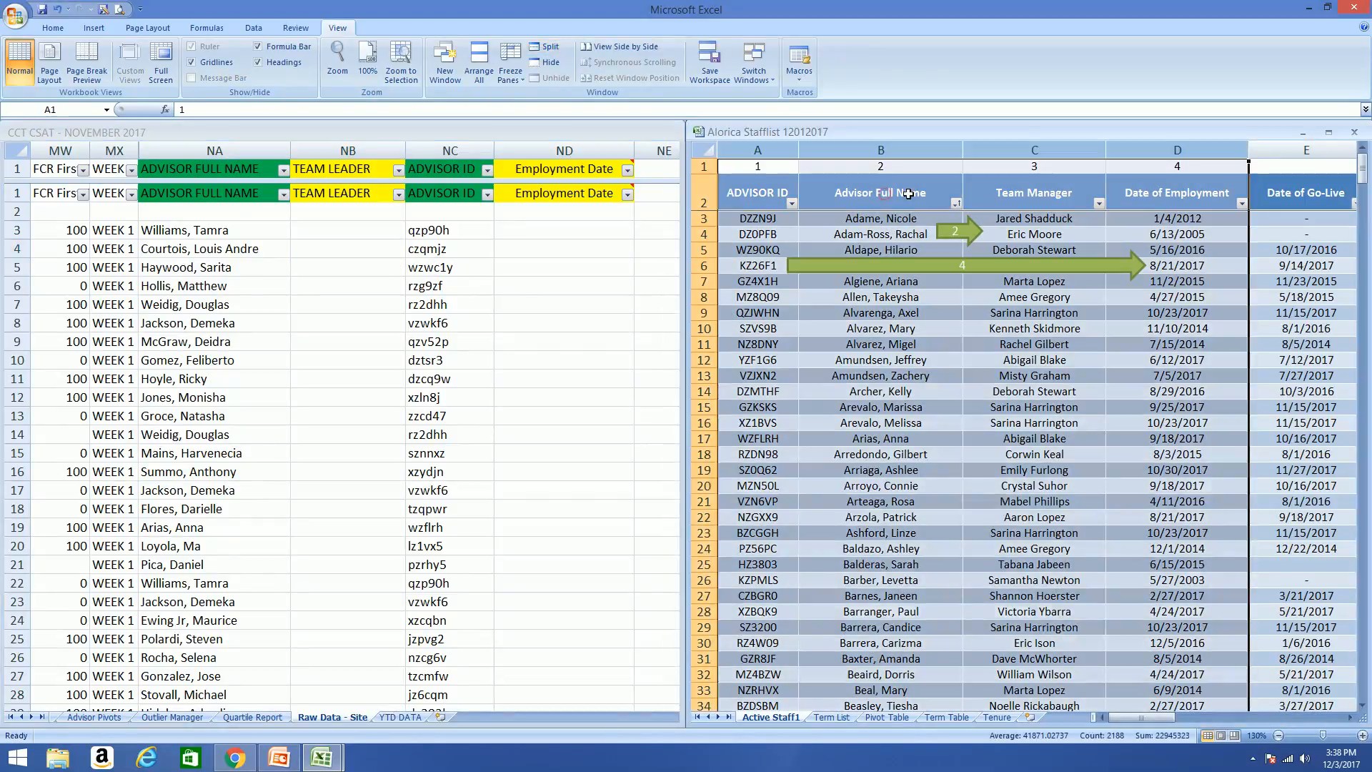
click(1015, 194)
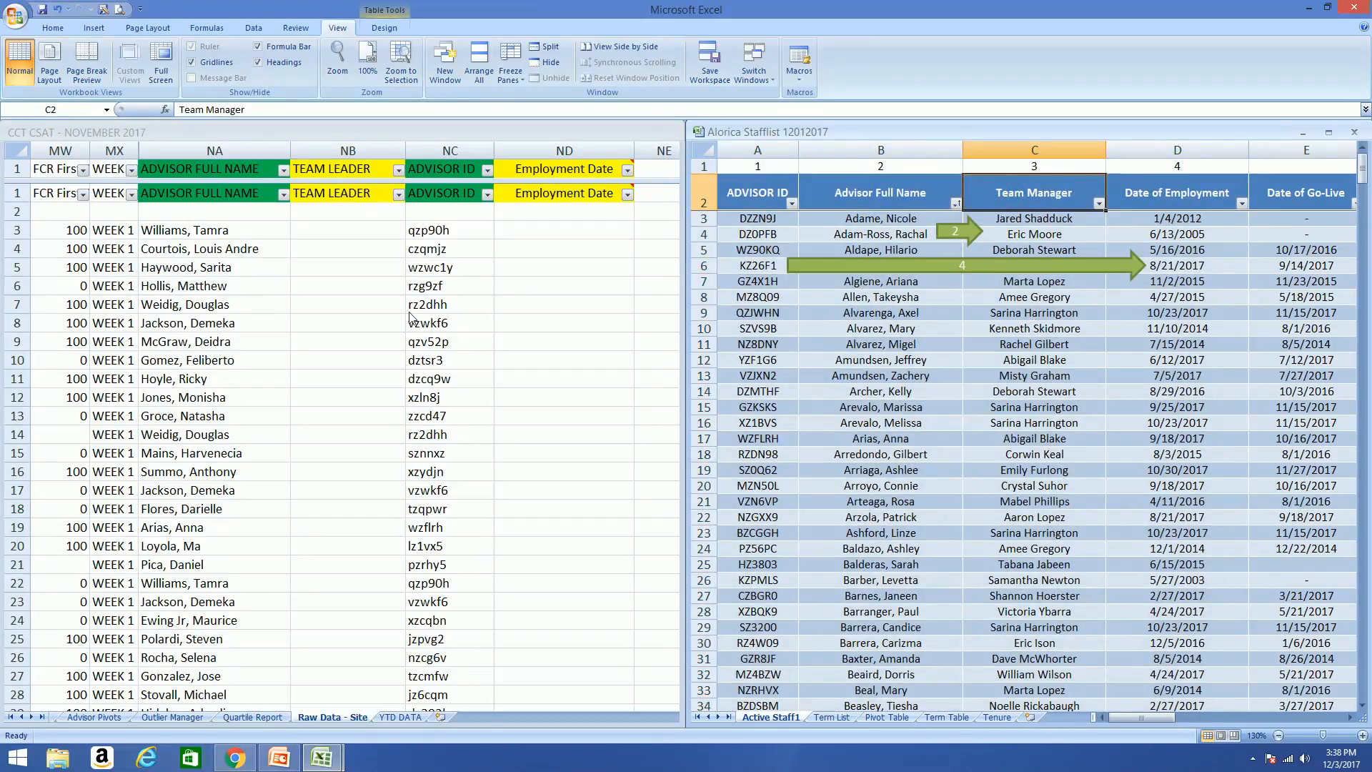
Insert the VLOOKUP function into cell NB3, the first data cell of the Team Leader column
click(357, 248)
click(348, 230)
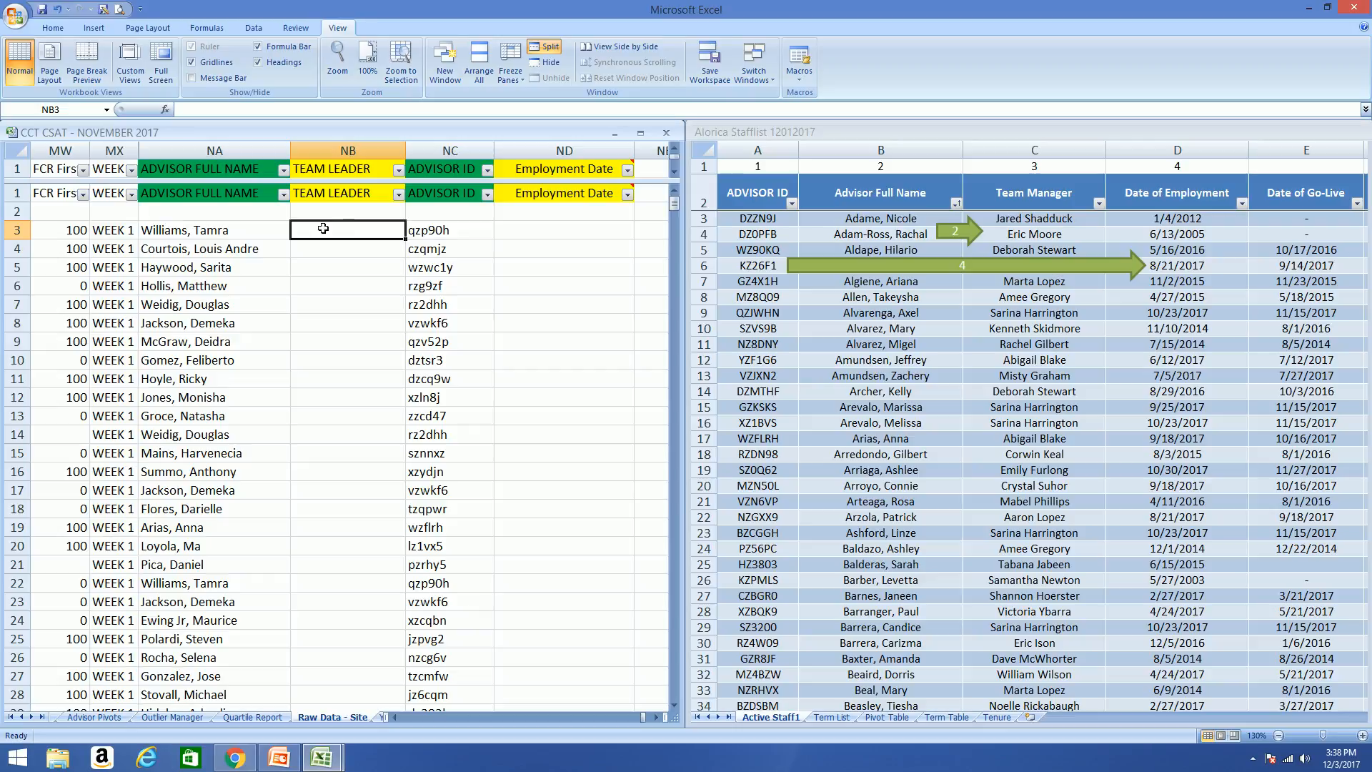
click(166, 110)
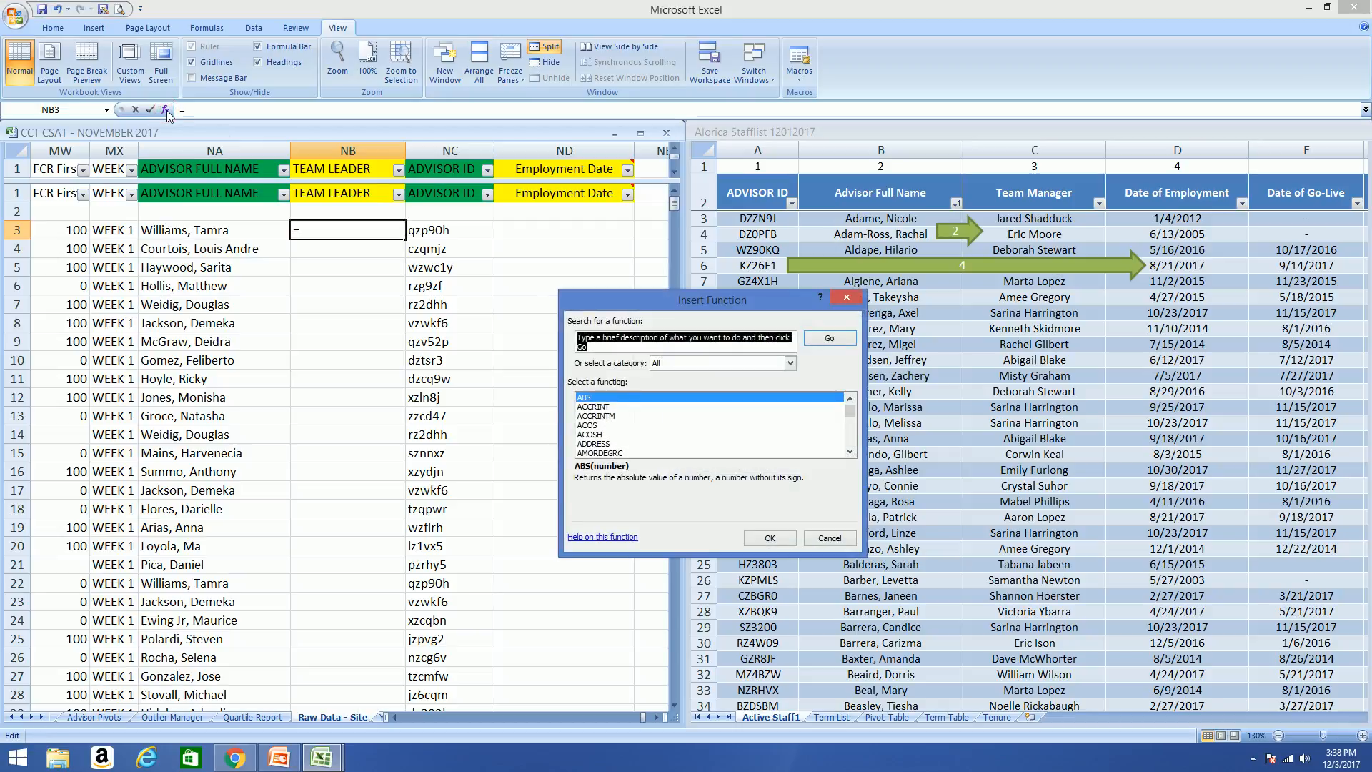
drag(850, 411, 852, 445)
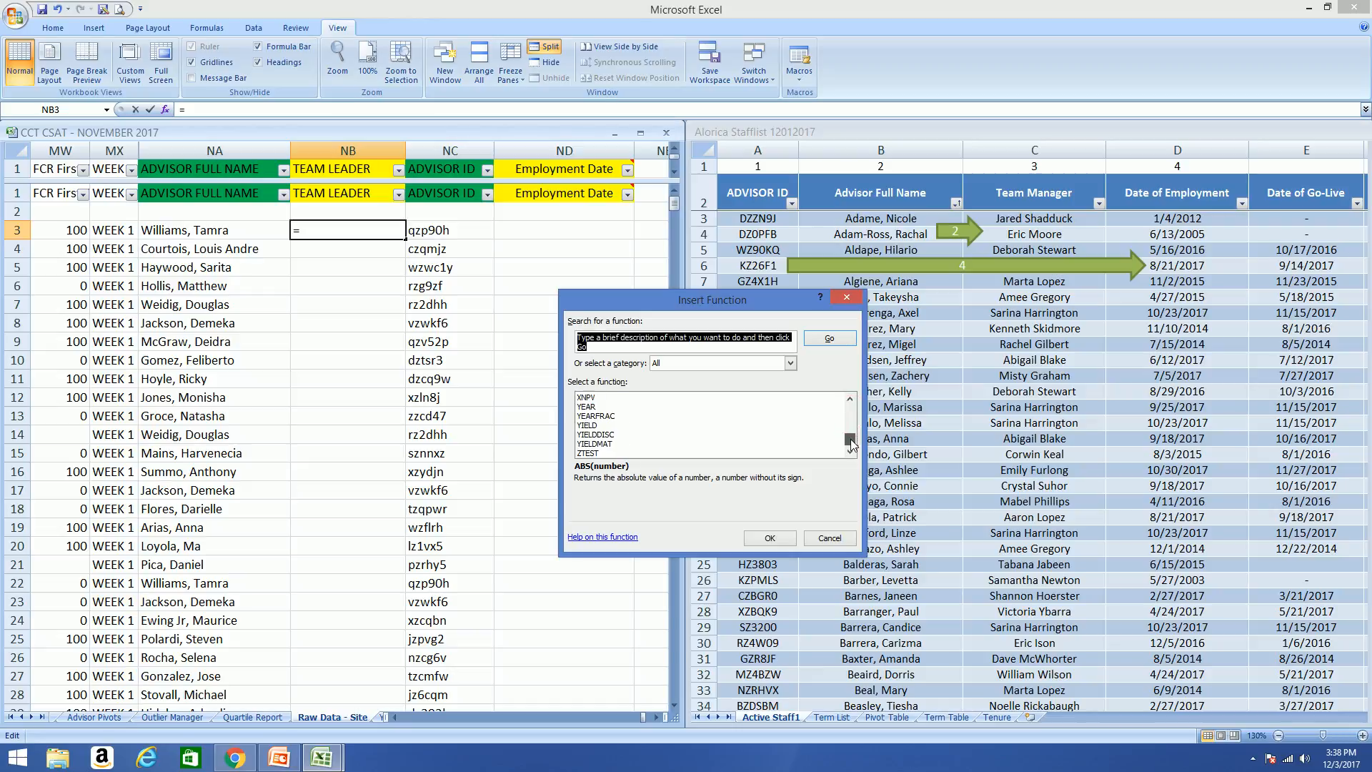
click(849, 399)
click(850, 399)
click(850, 399)
click(850, 400)
click(850, 399)
click(850, 399)
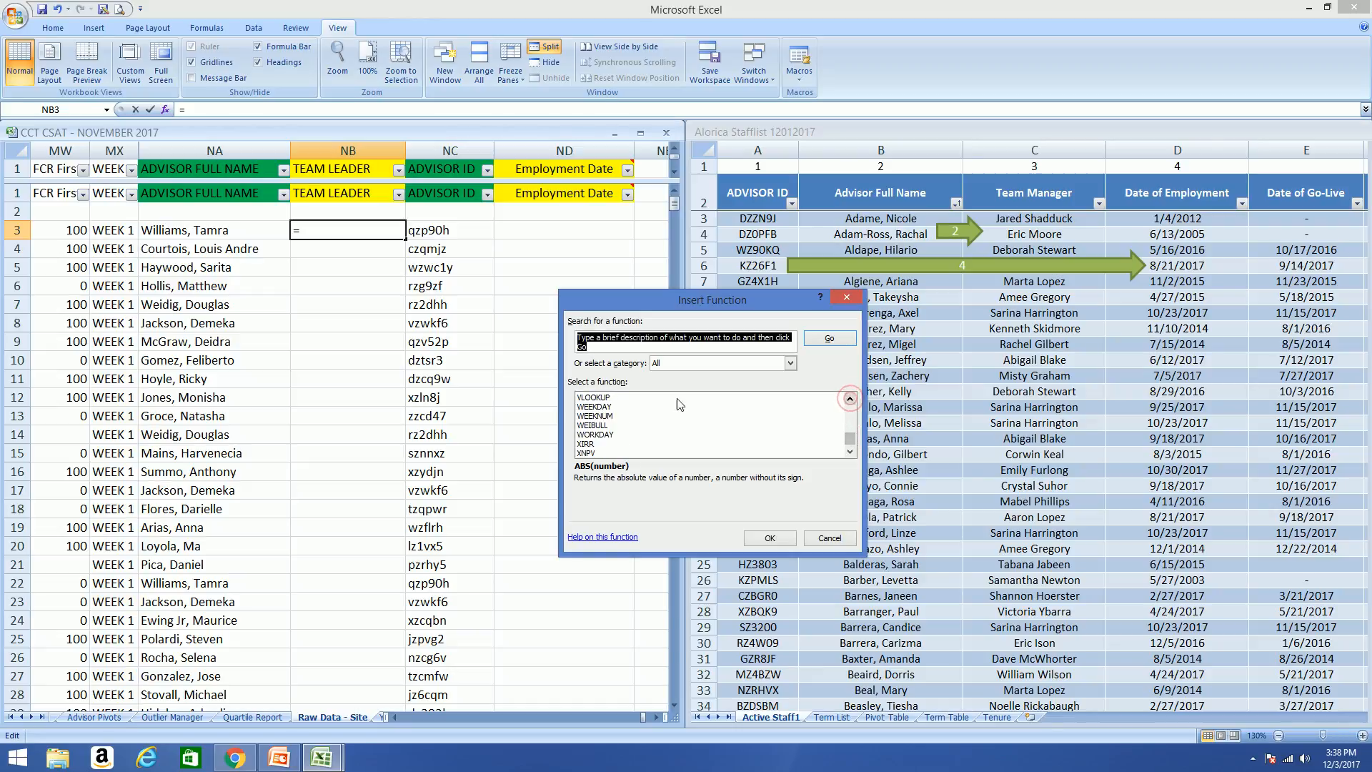
click(586, 398)
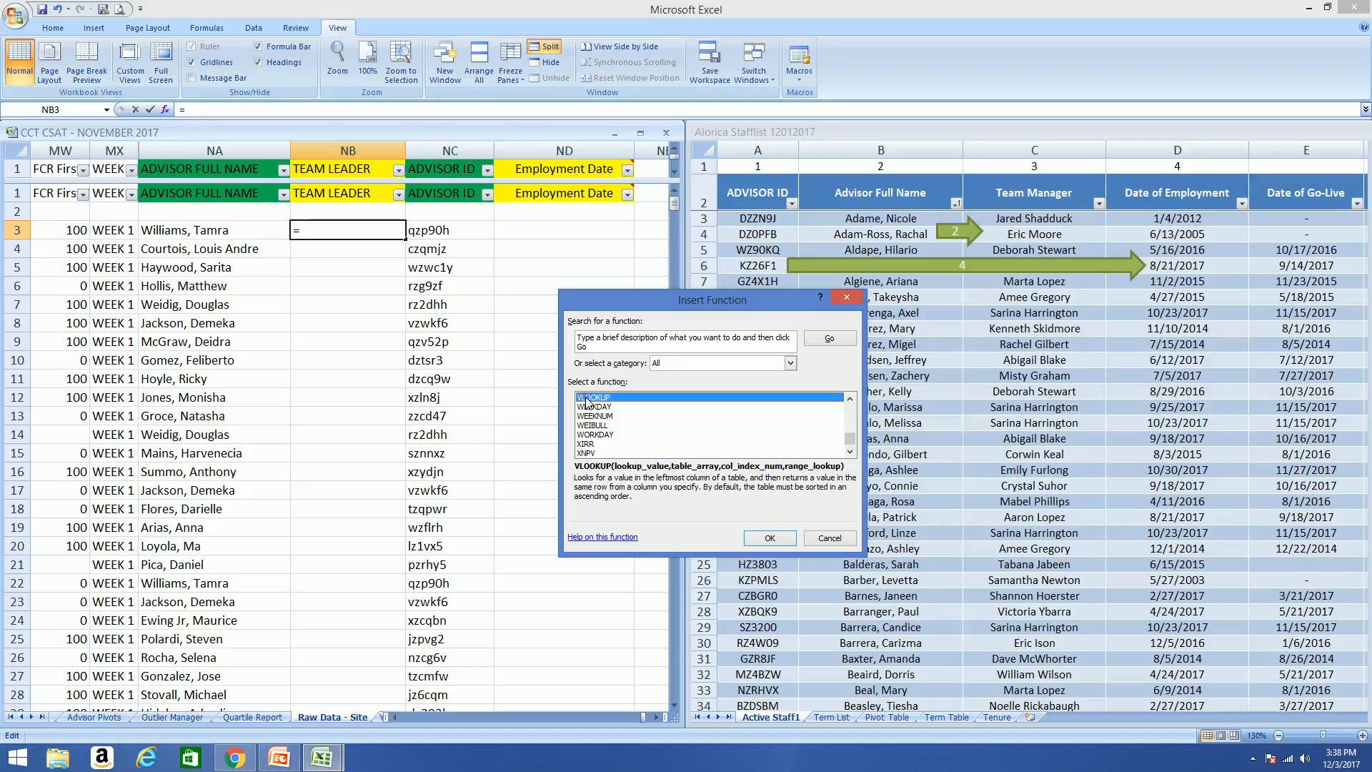
click(768, 538)
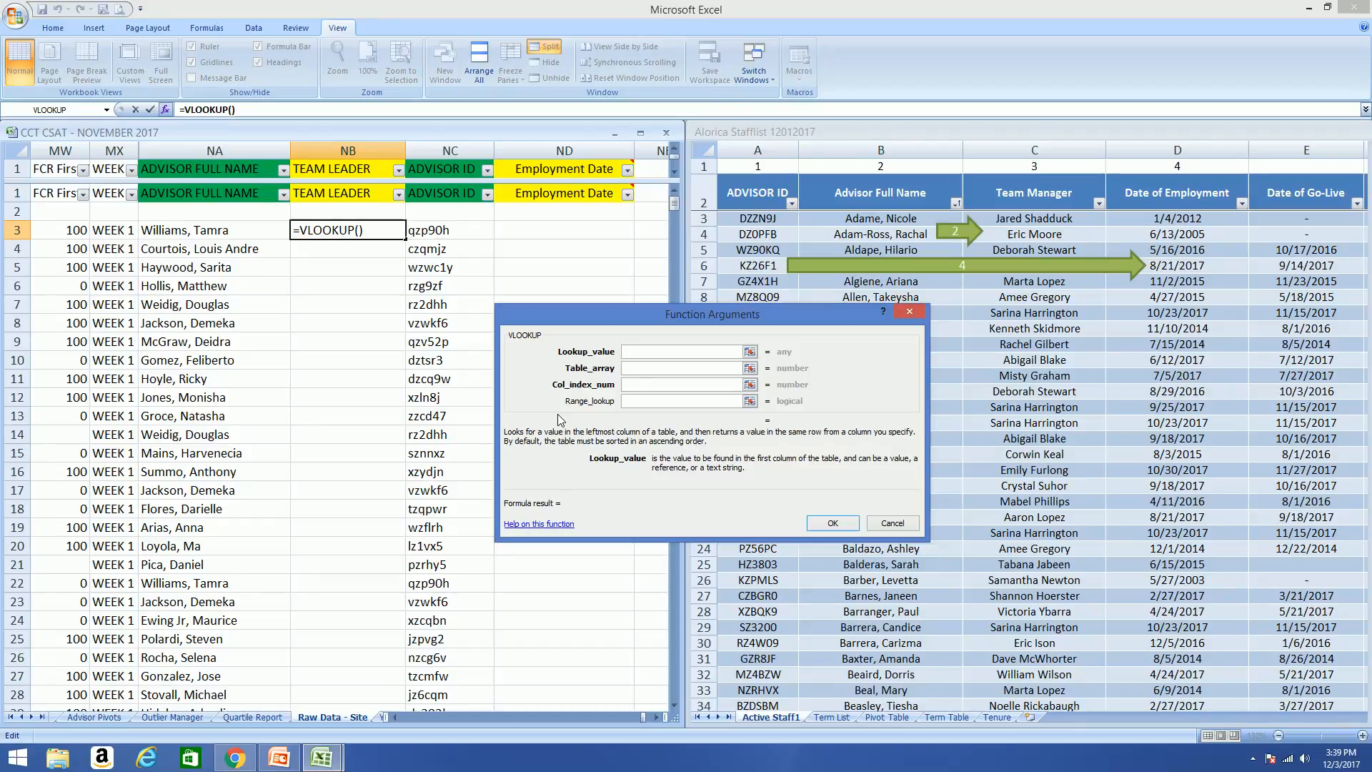
Set the lookup value to NA3 and the table array to columns B:C of Active Staff1 in the Alorica Stafflist 12012017 workbook
click(227, 232)
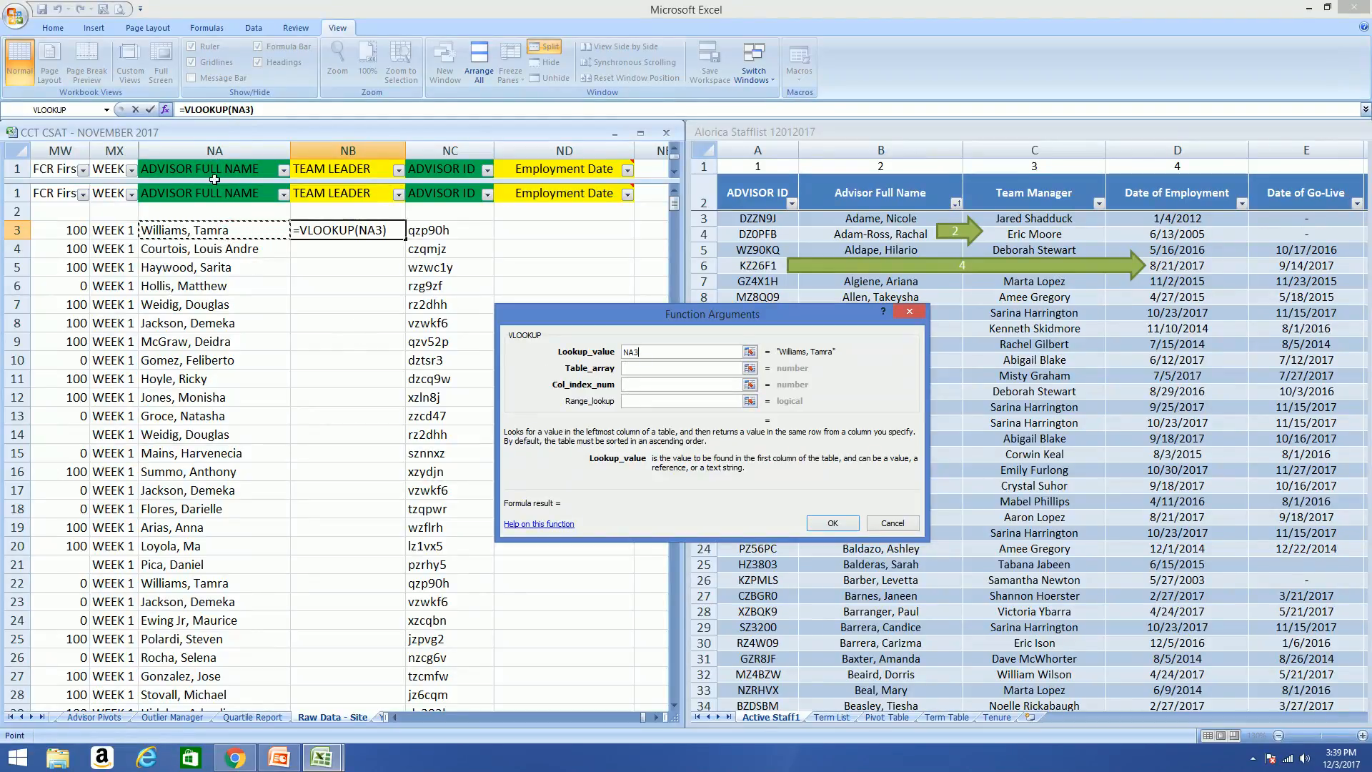
click(644, 369)
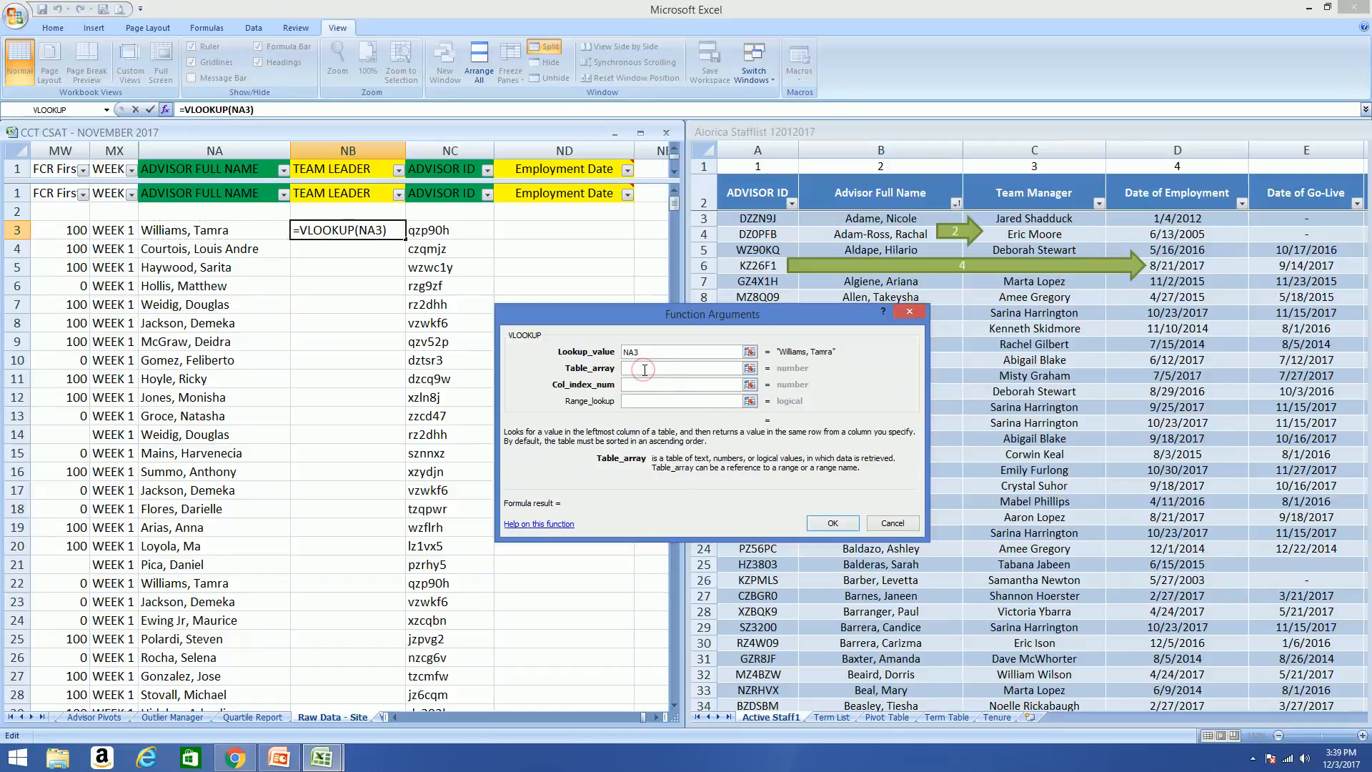
drag(736, 325, 473, 367)
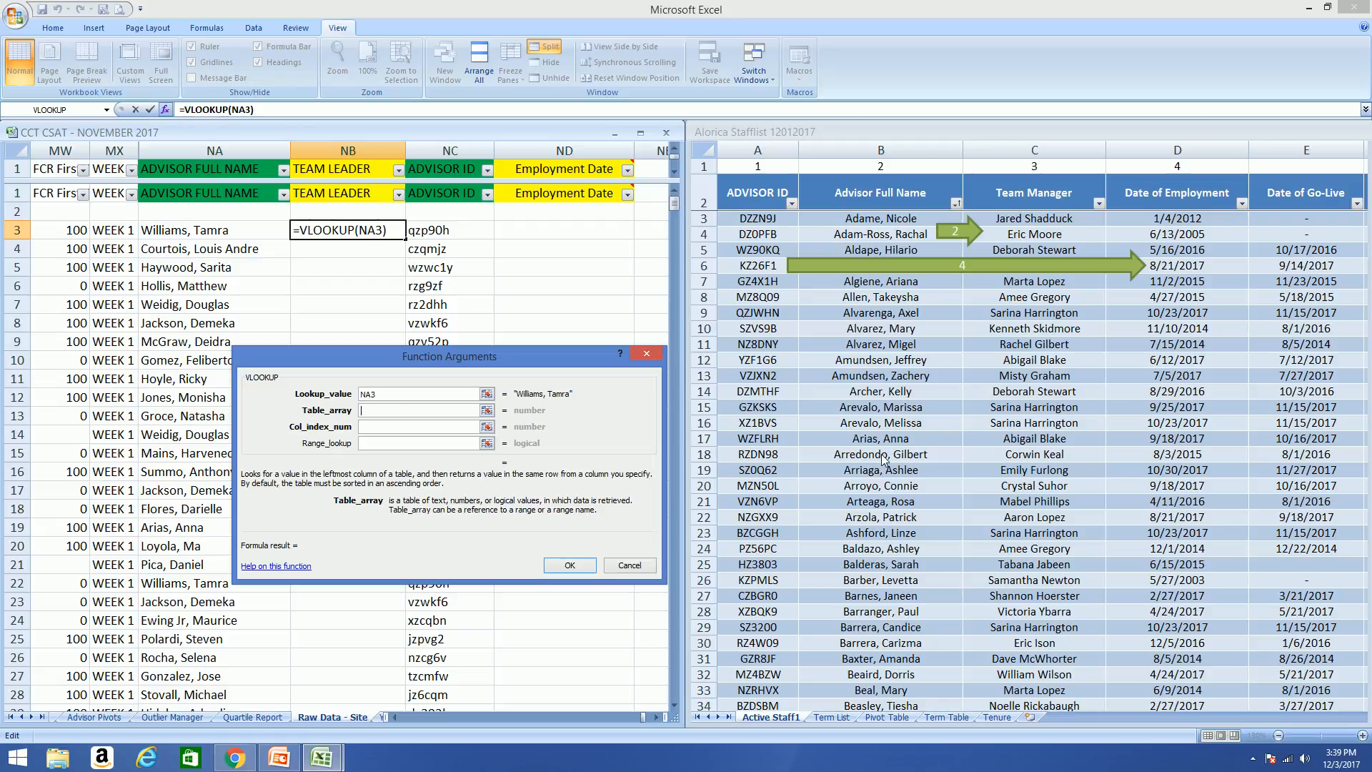
click(872, 133)
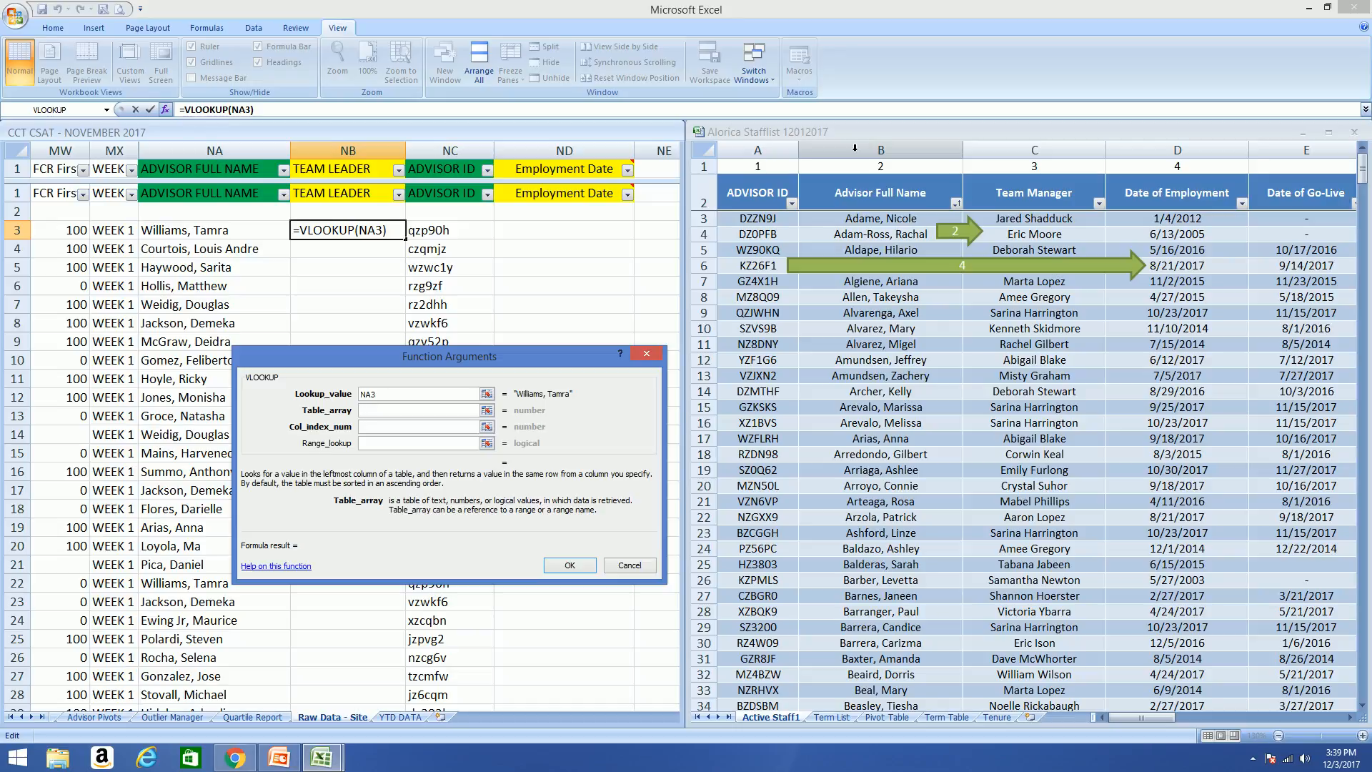
drag(854, 147, 979, 142)
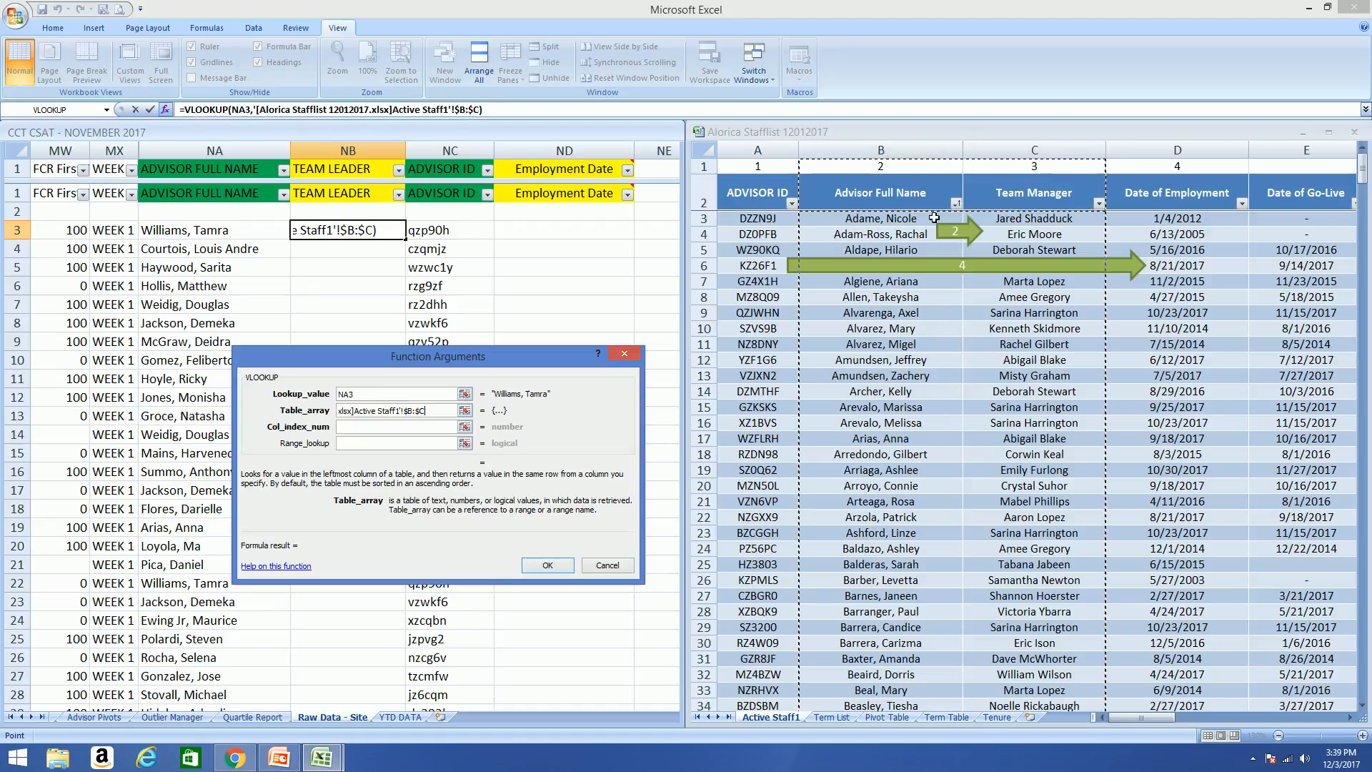
Set the column index number to 2 and the range lookup to false, completing the Team Leader VLOOKUP
click(404, 429)
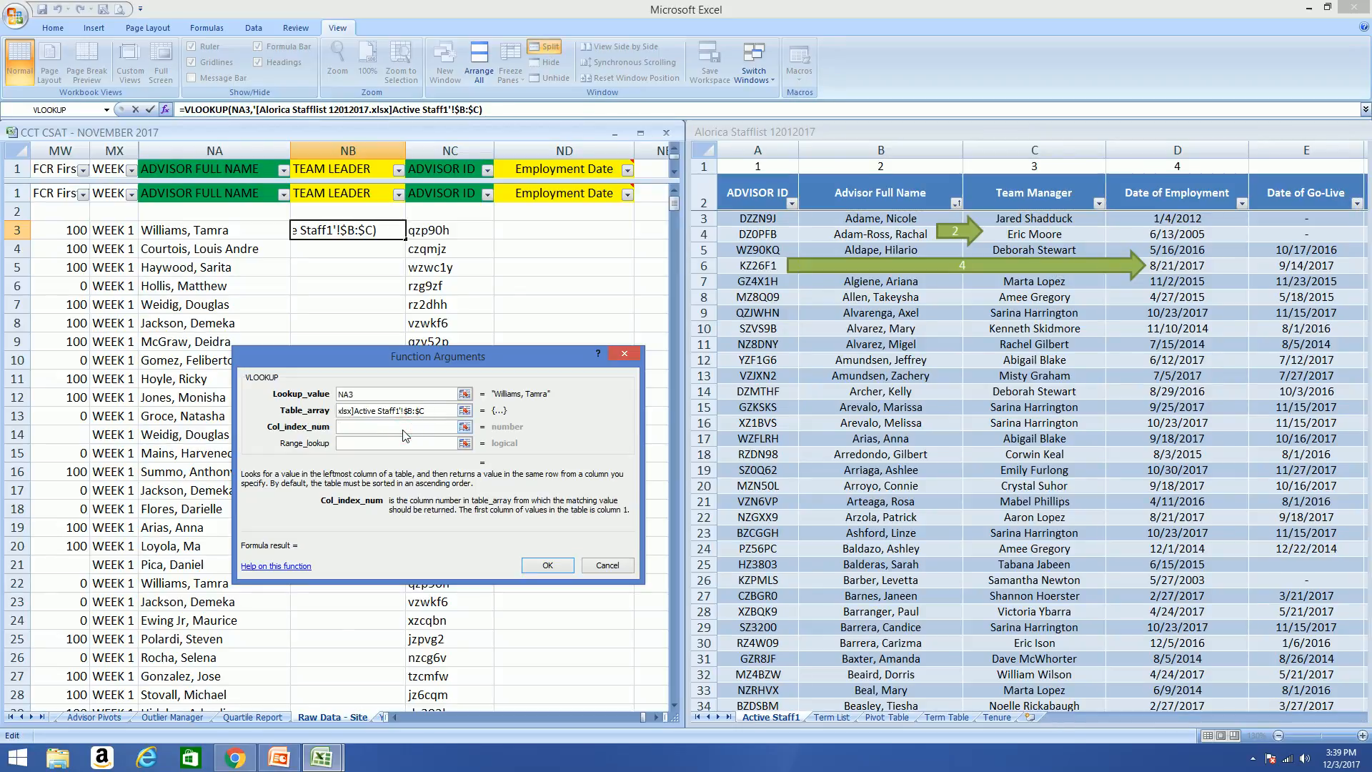
text(2)
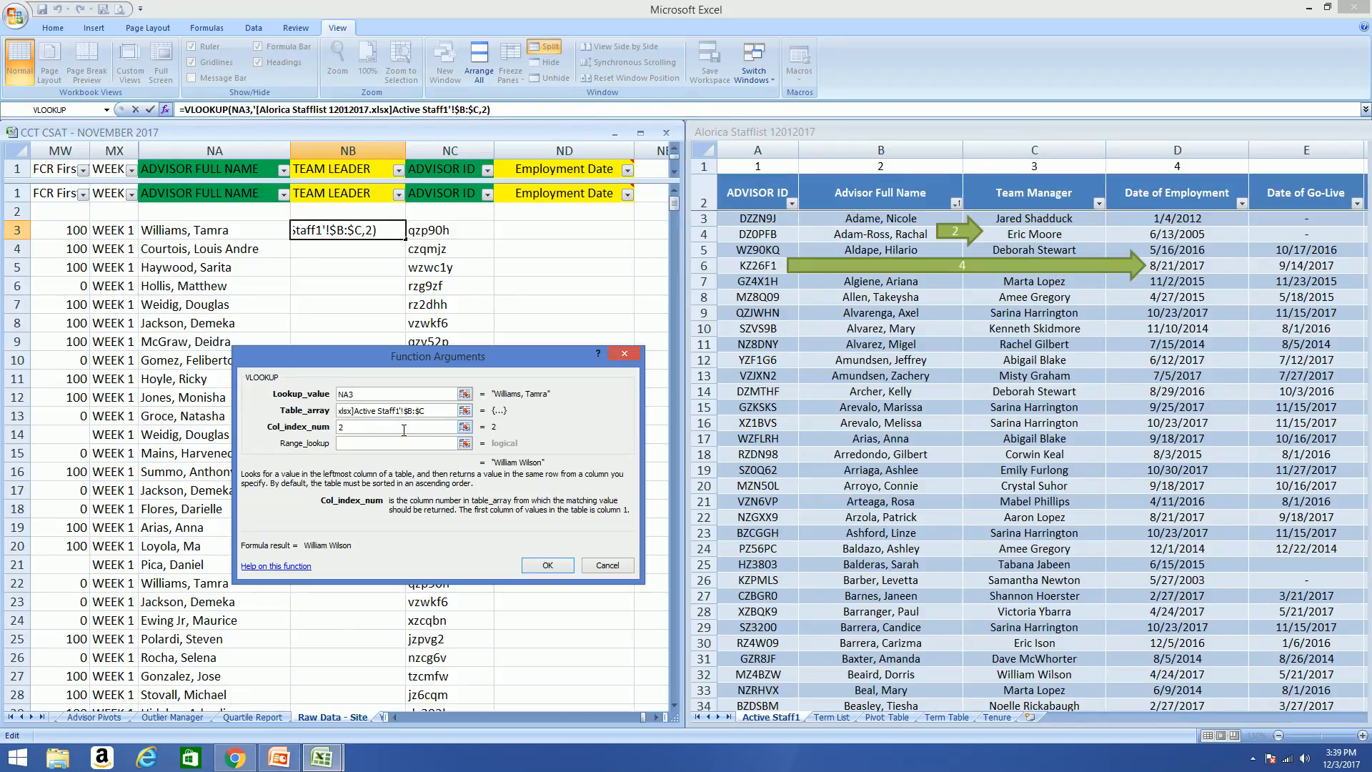
click(392, 443)
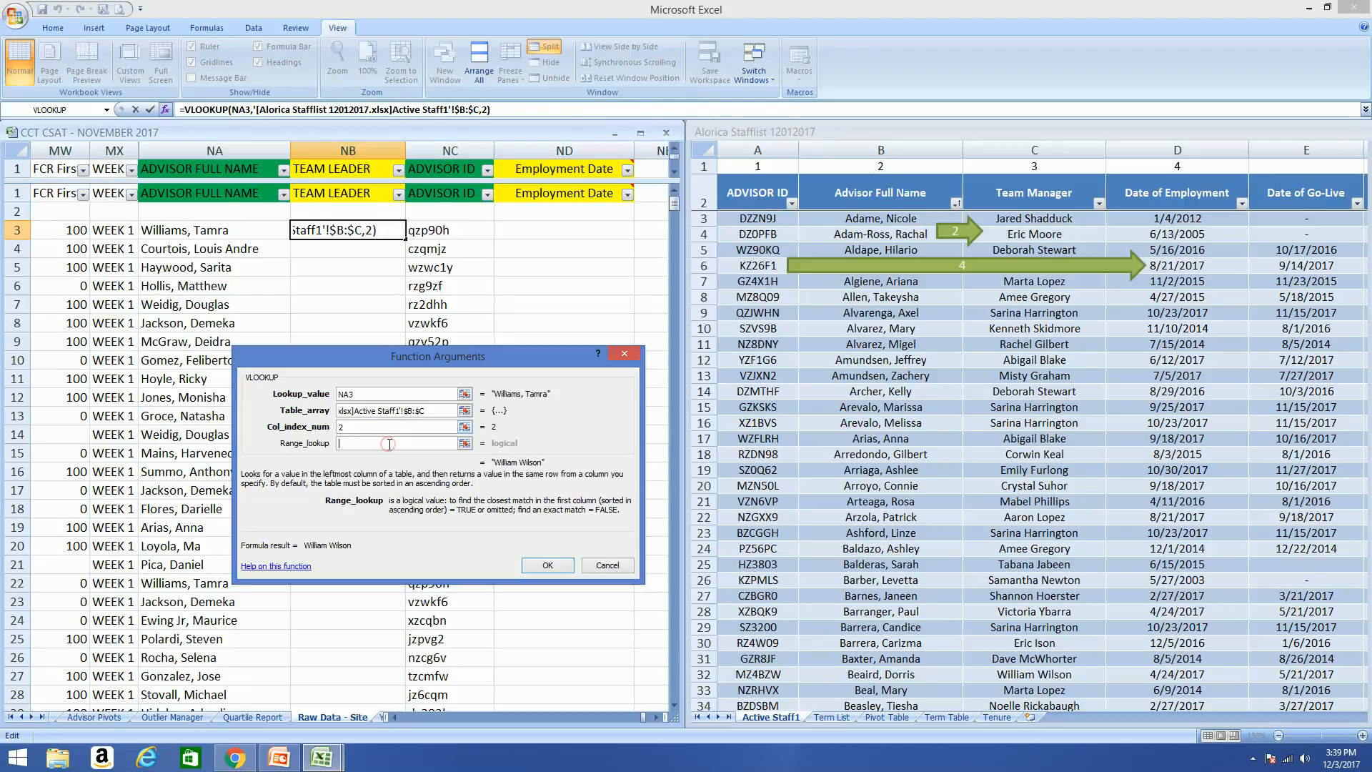
text(false)
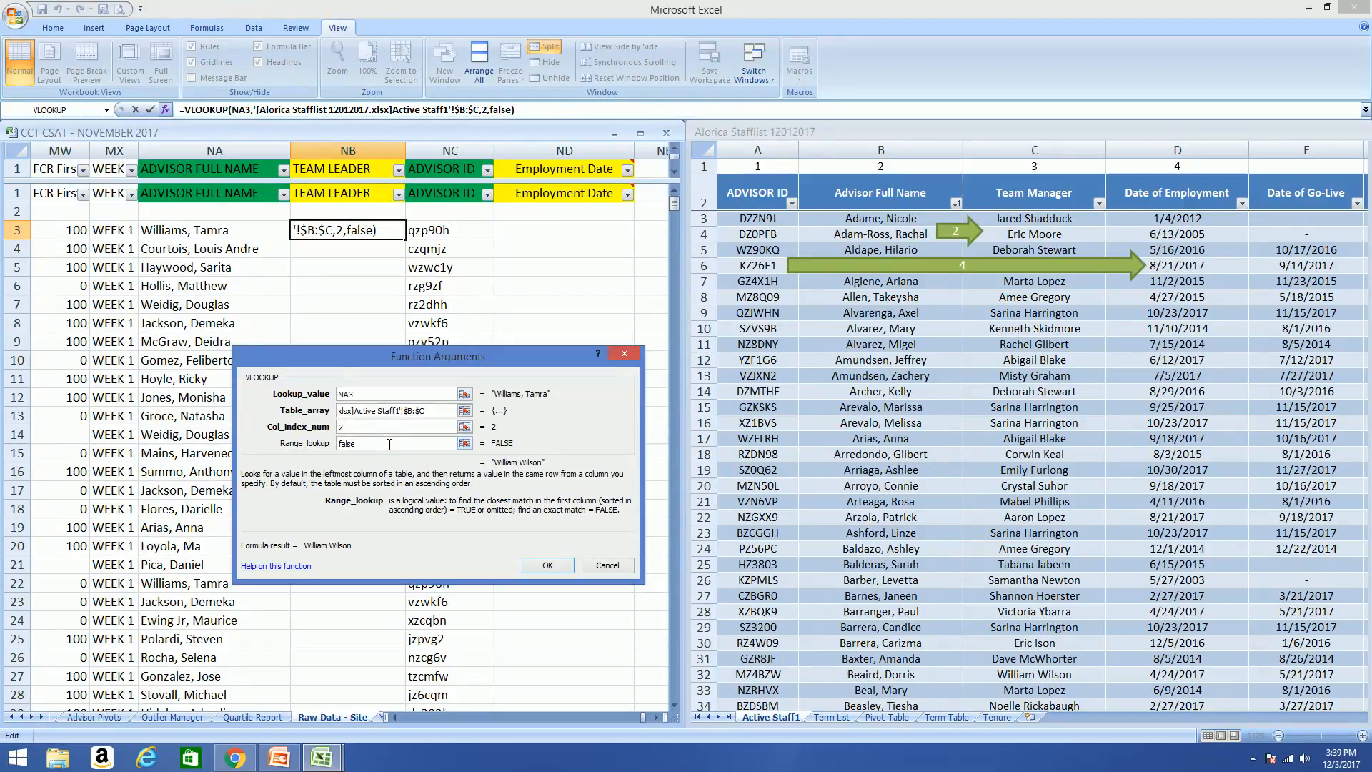
click(545, 566)
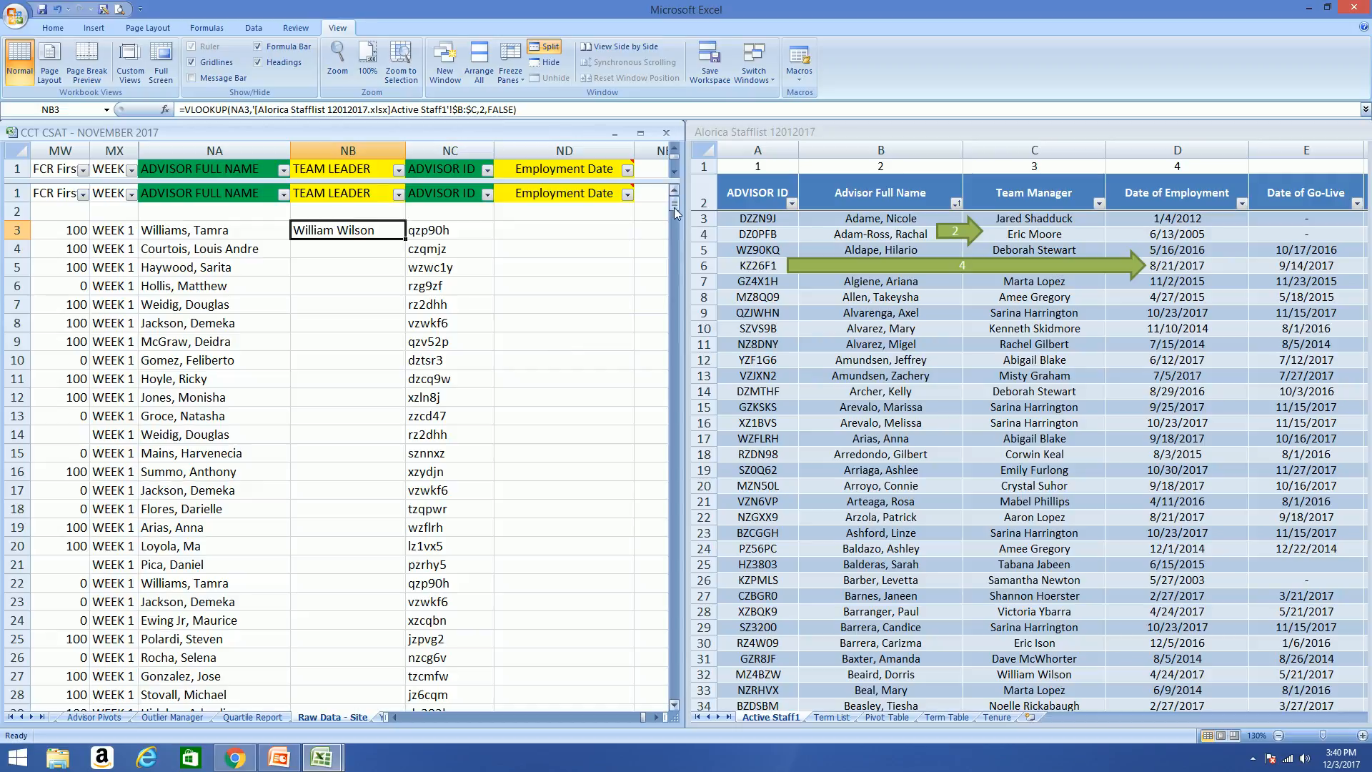
drag(674, 205, 641, 699)
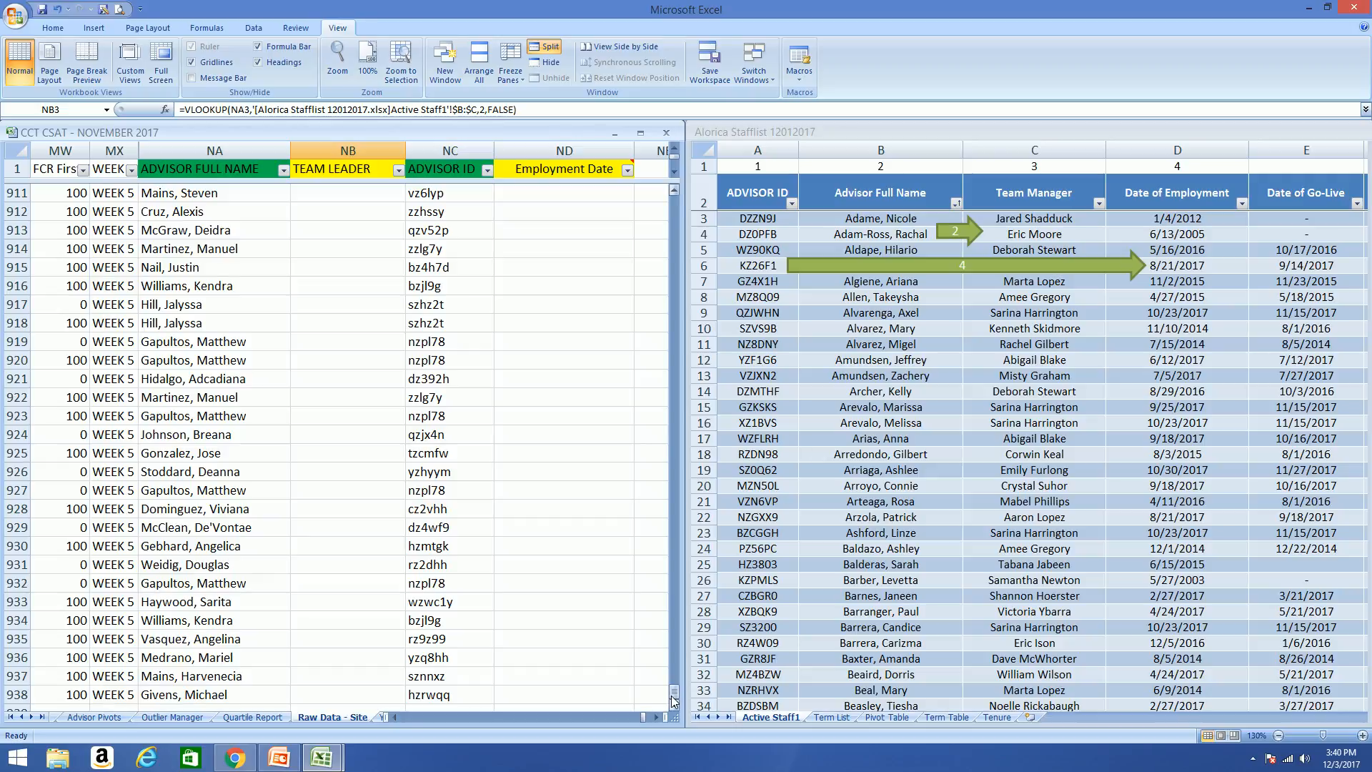
drag(674, 699, 667, 195)
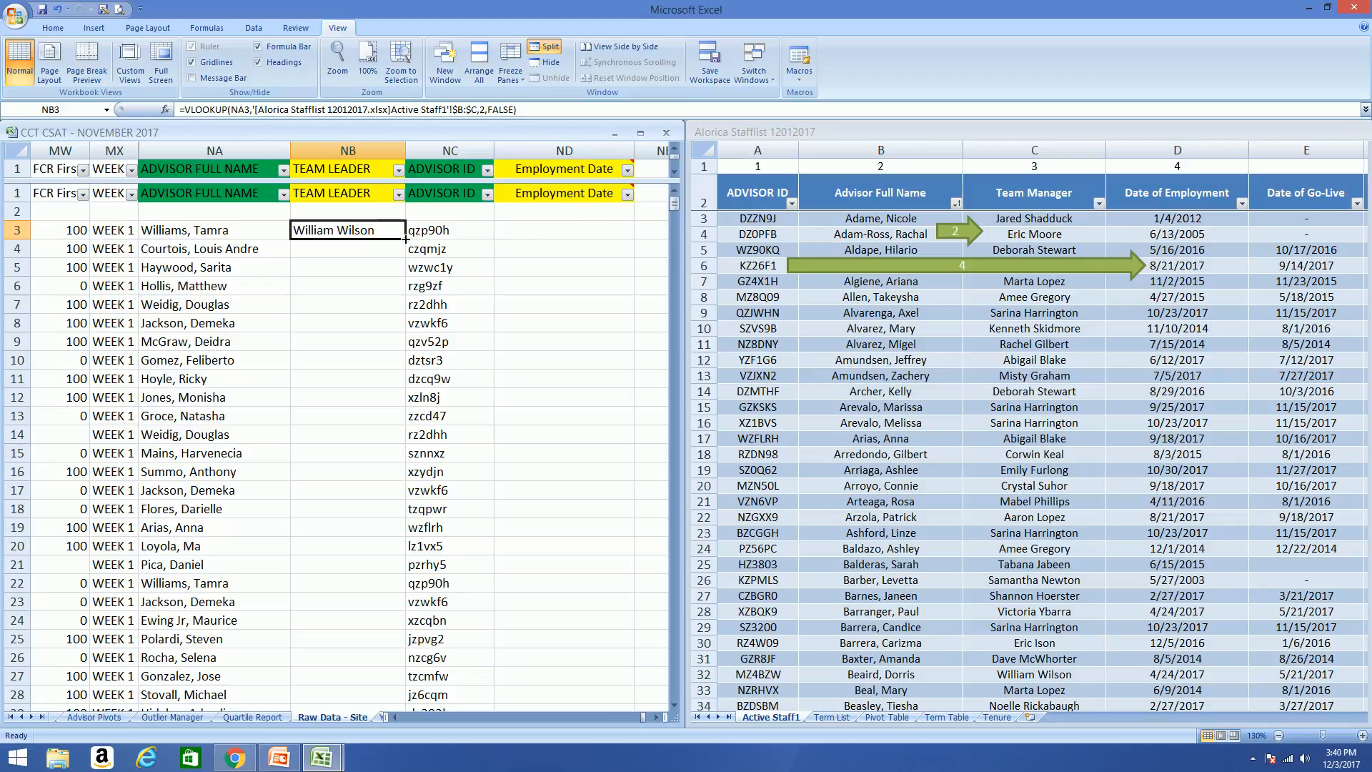
drag(405, 239, 404, 346)
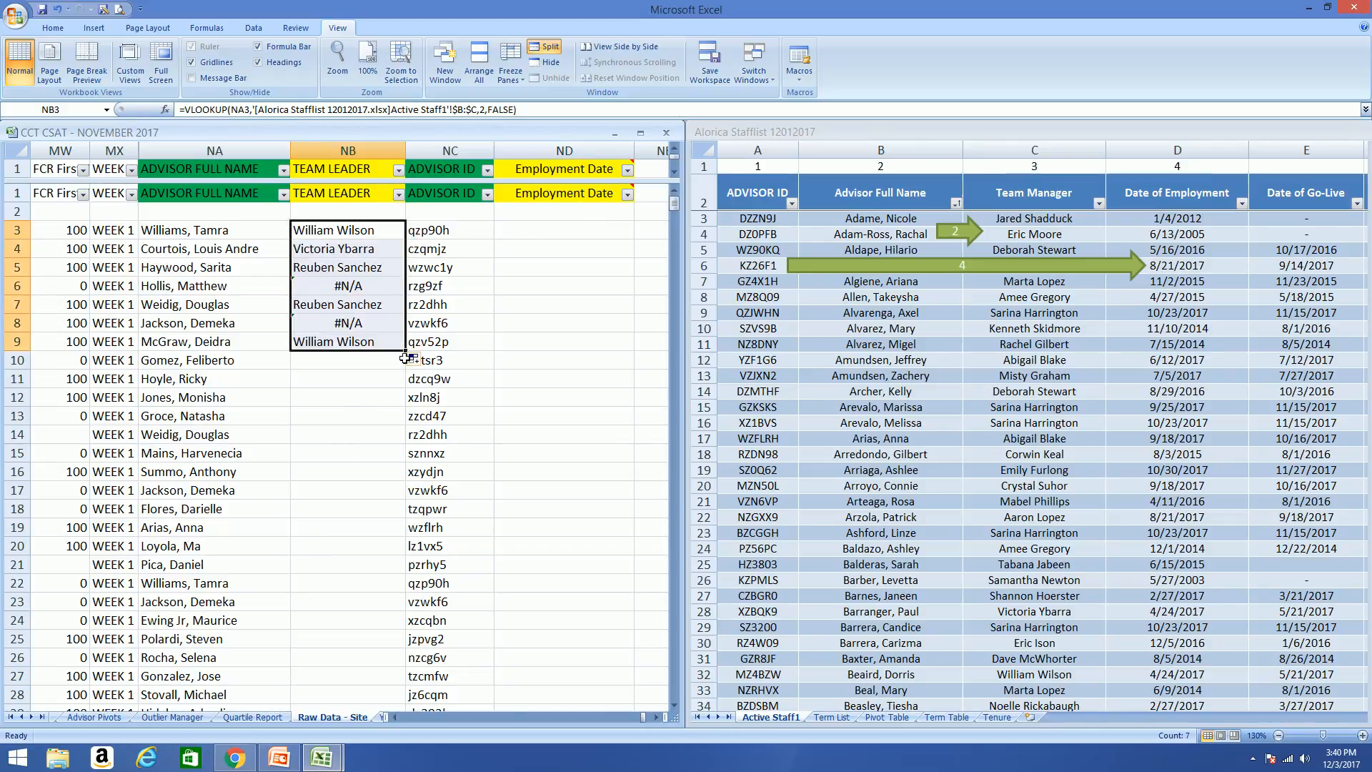
click(57, 10)
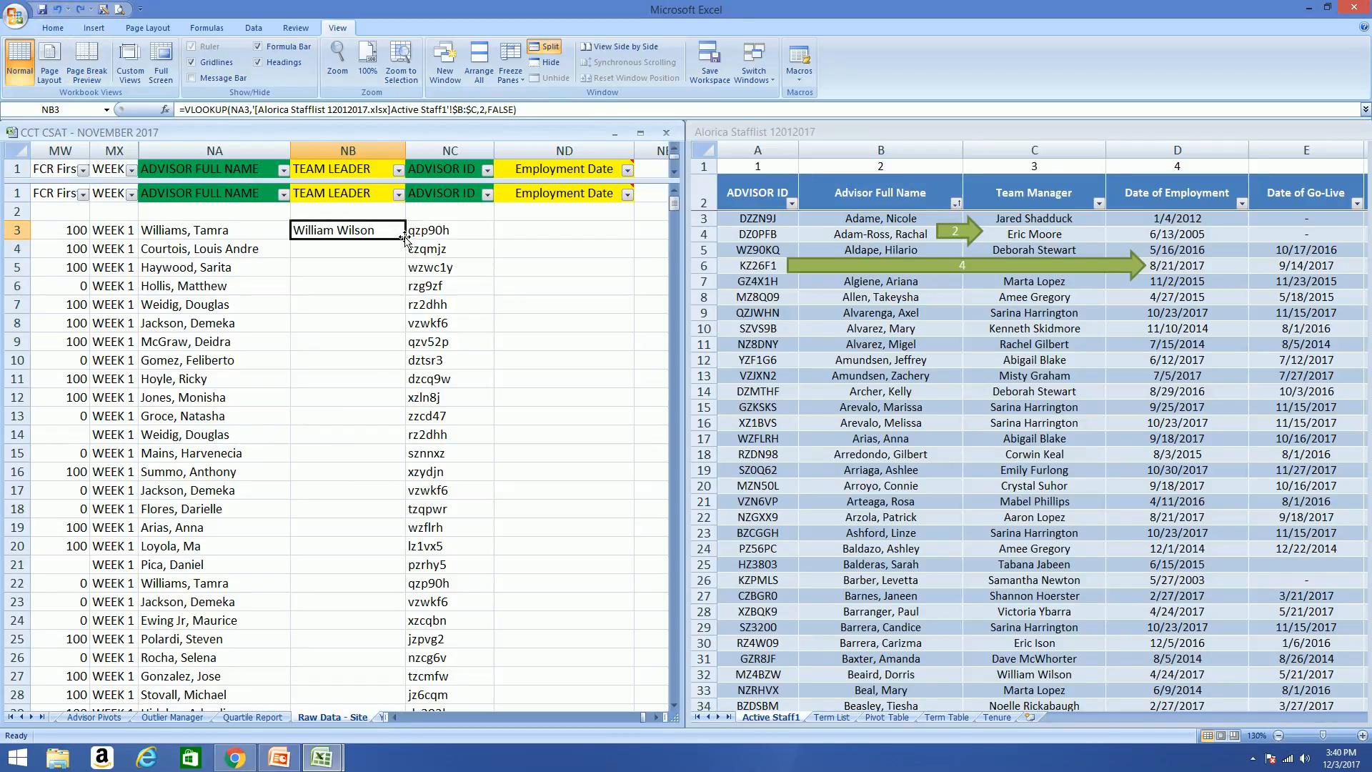
Fill the NB3 formula down the whole Team Leader column and check it through the last data row
double_click(404, 240)
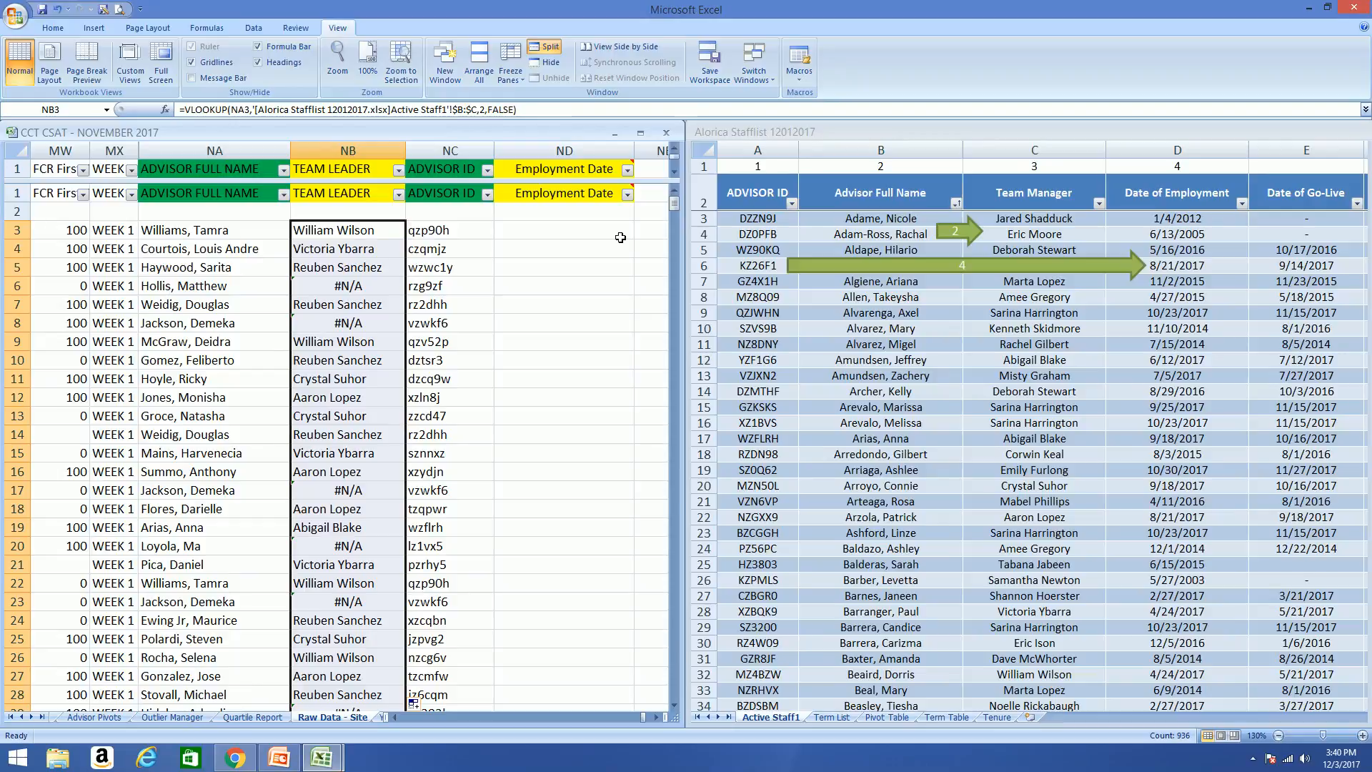
drag(671, 203, 665, 698)
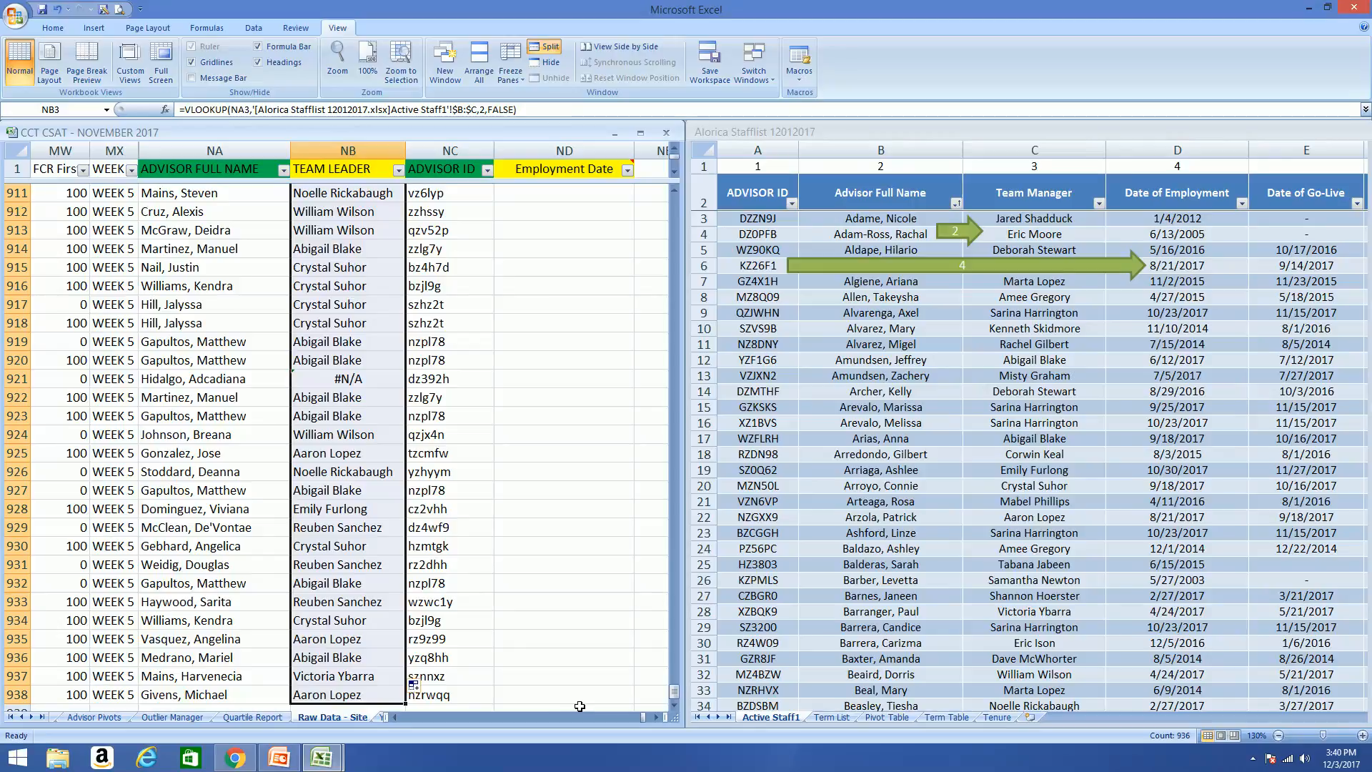
drag(673, 691, 672, 203)
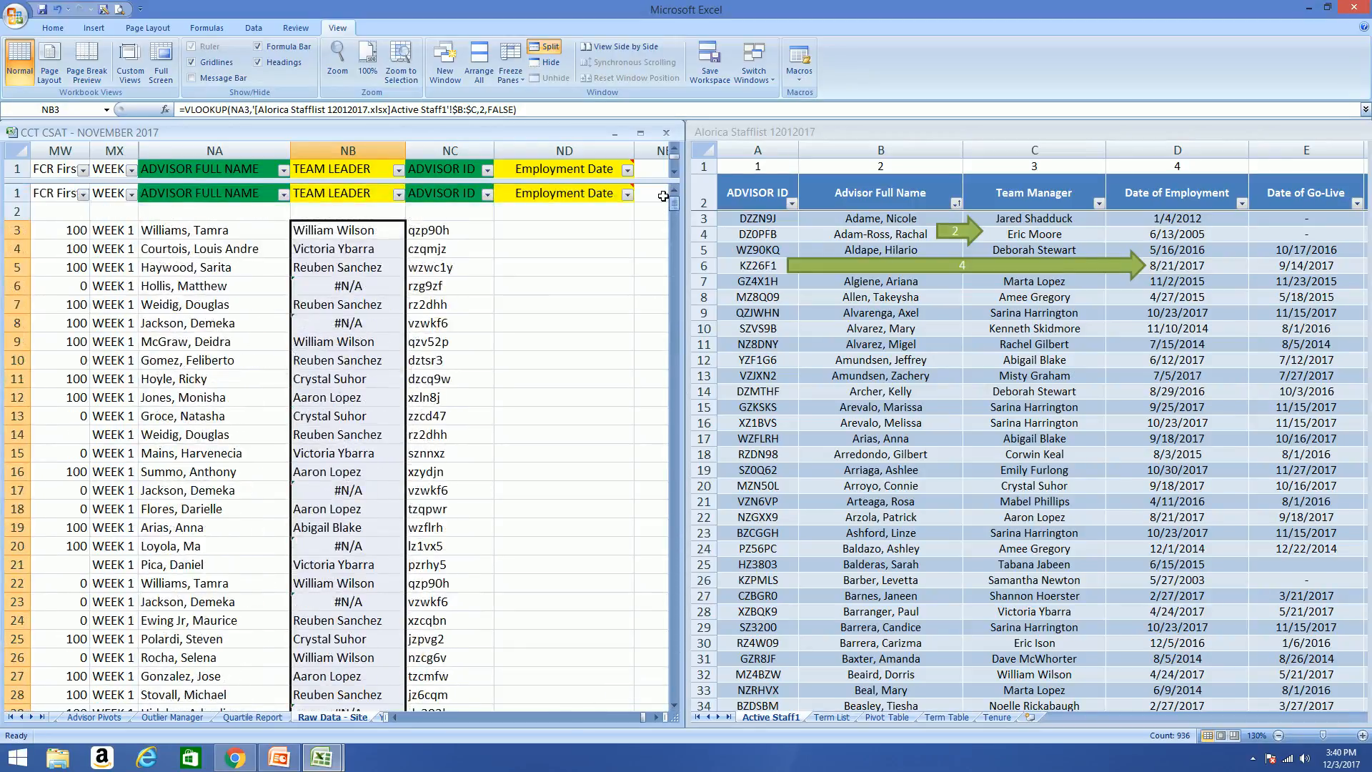
Insert the VLOOKUP function from the Most Recently Used category into cell ND3 of the Employment Date column
click(512, 232)
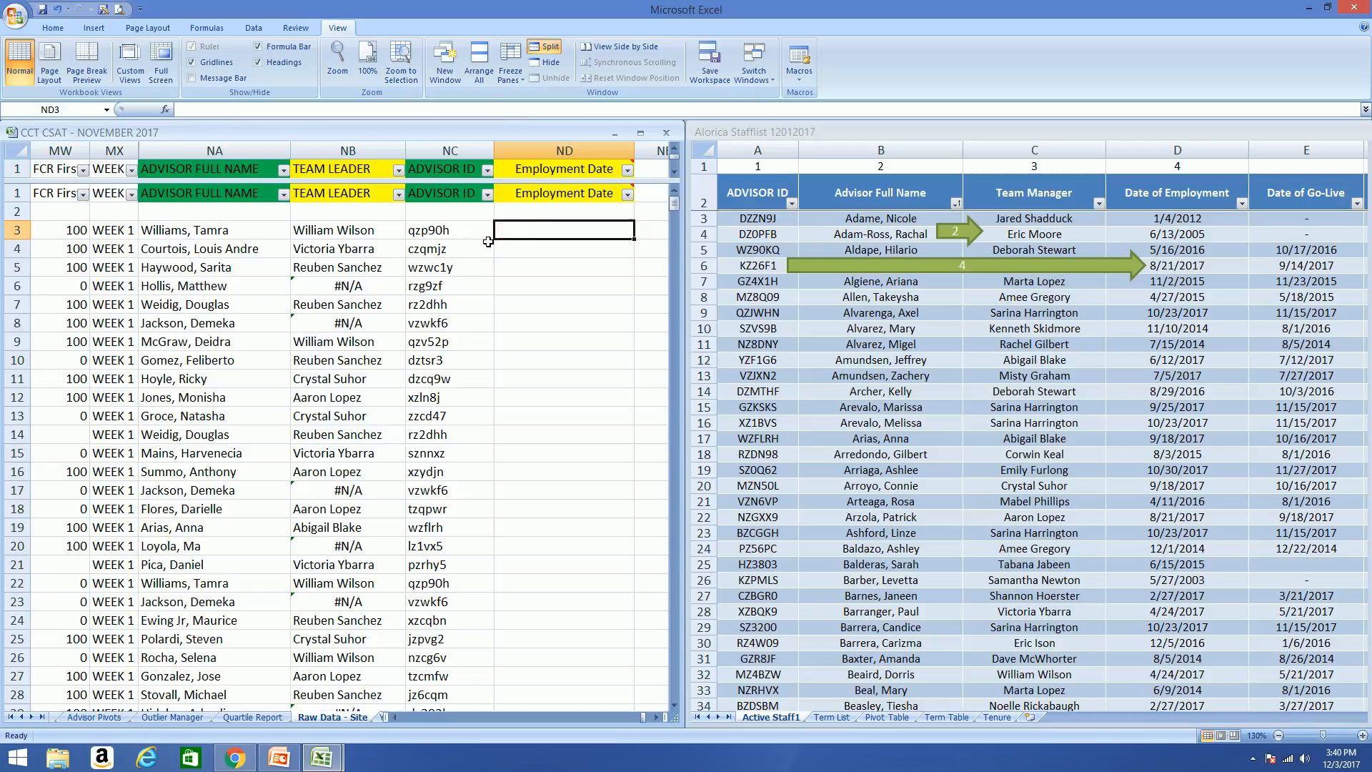
click(166, 111)
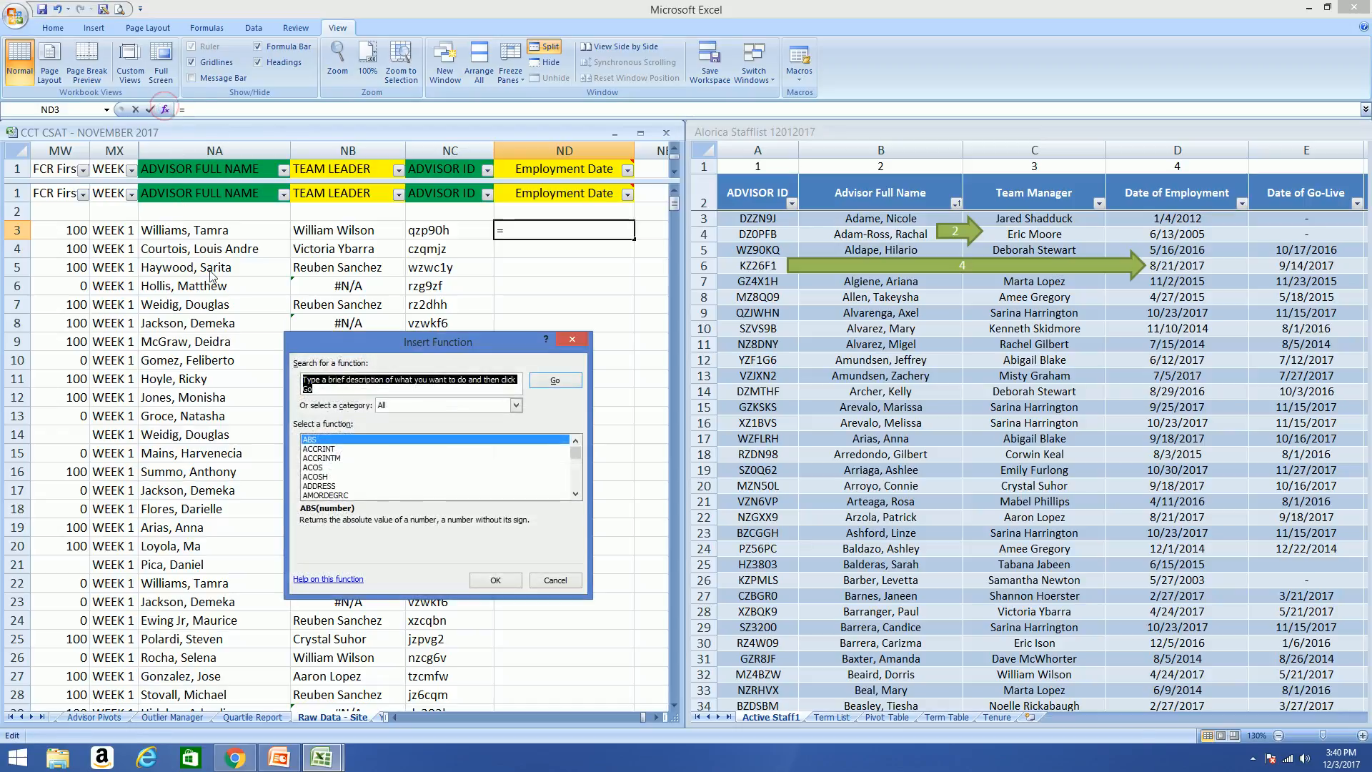
click(515, 406)
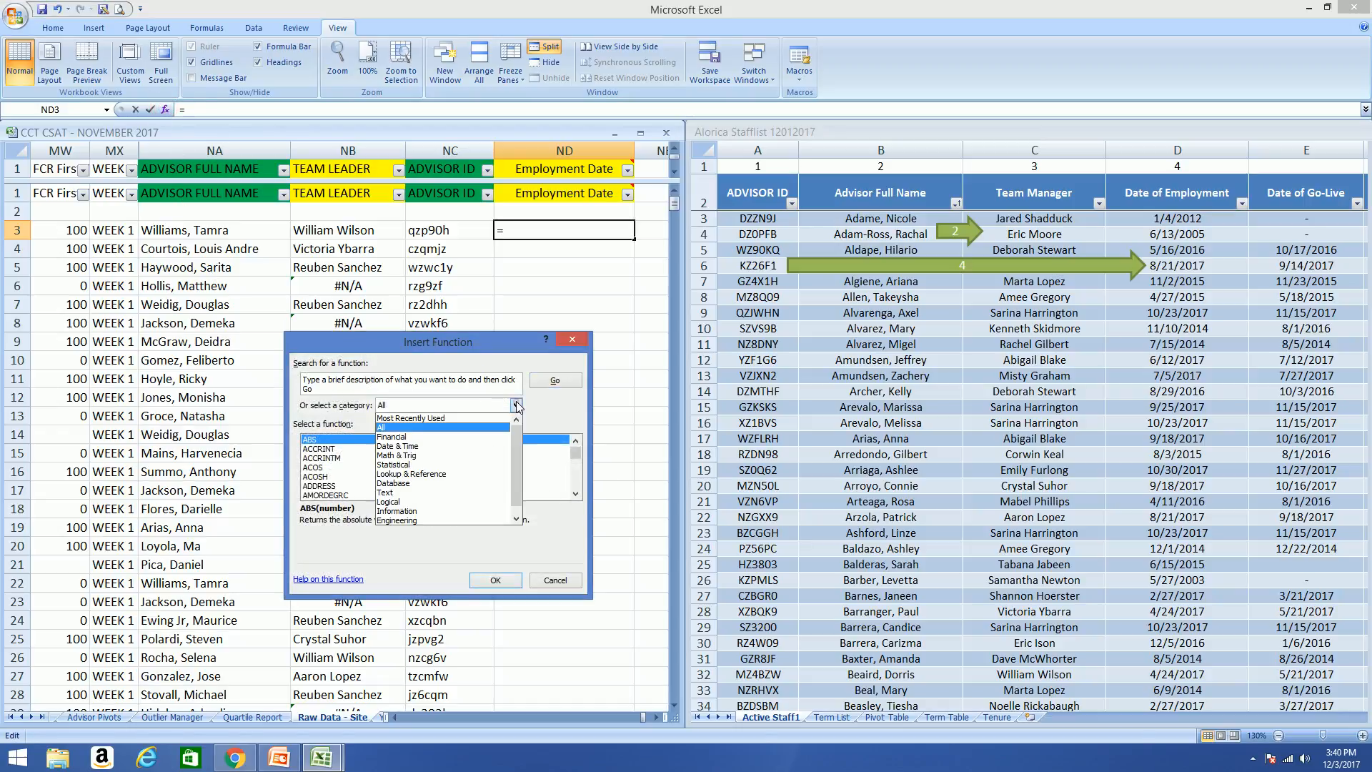
click(476, 419)
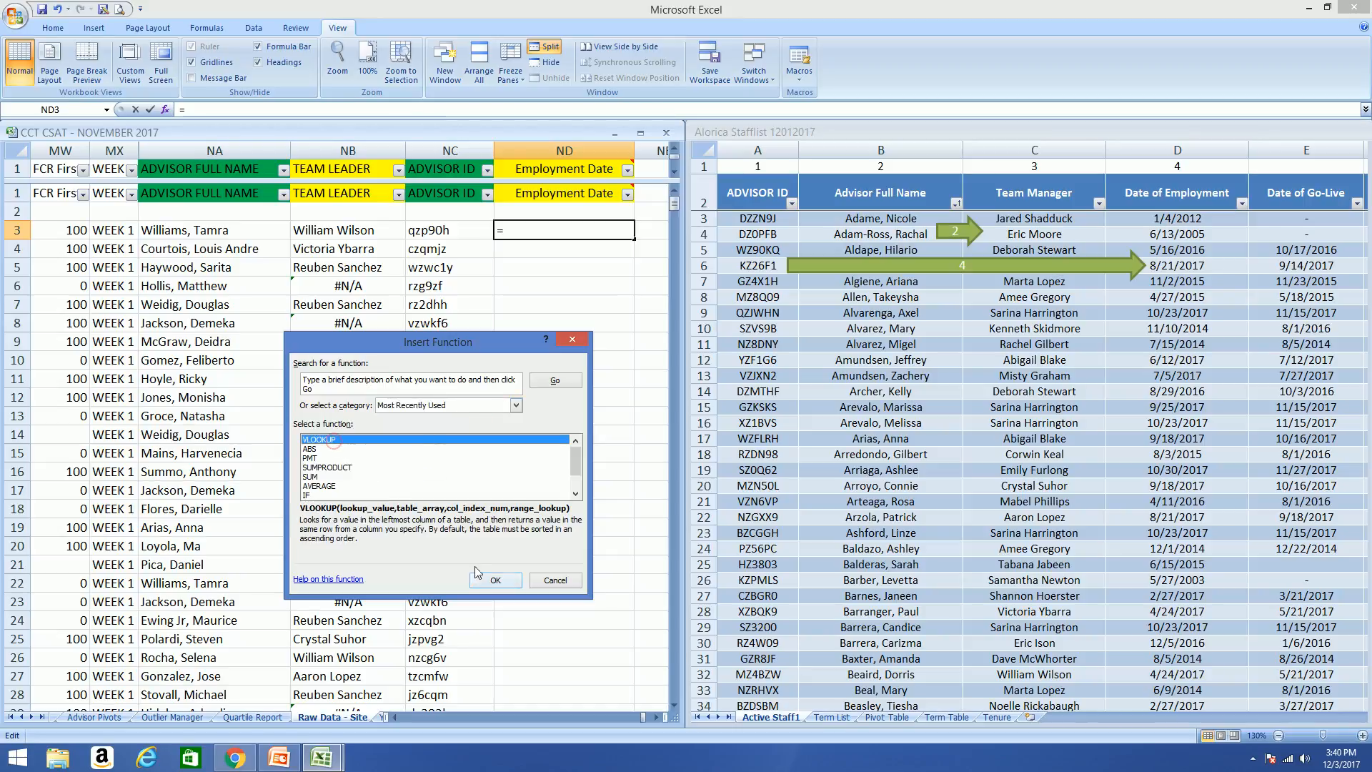
click(495, 582)
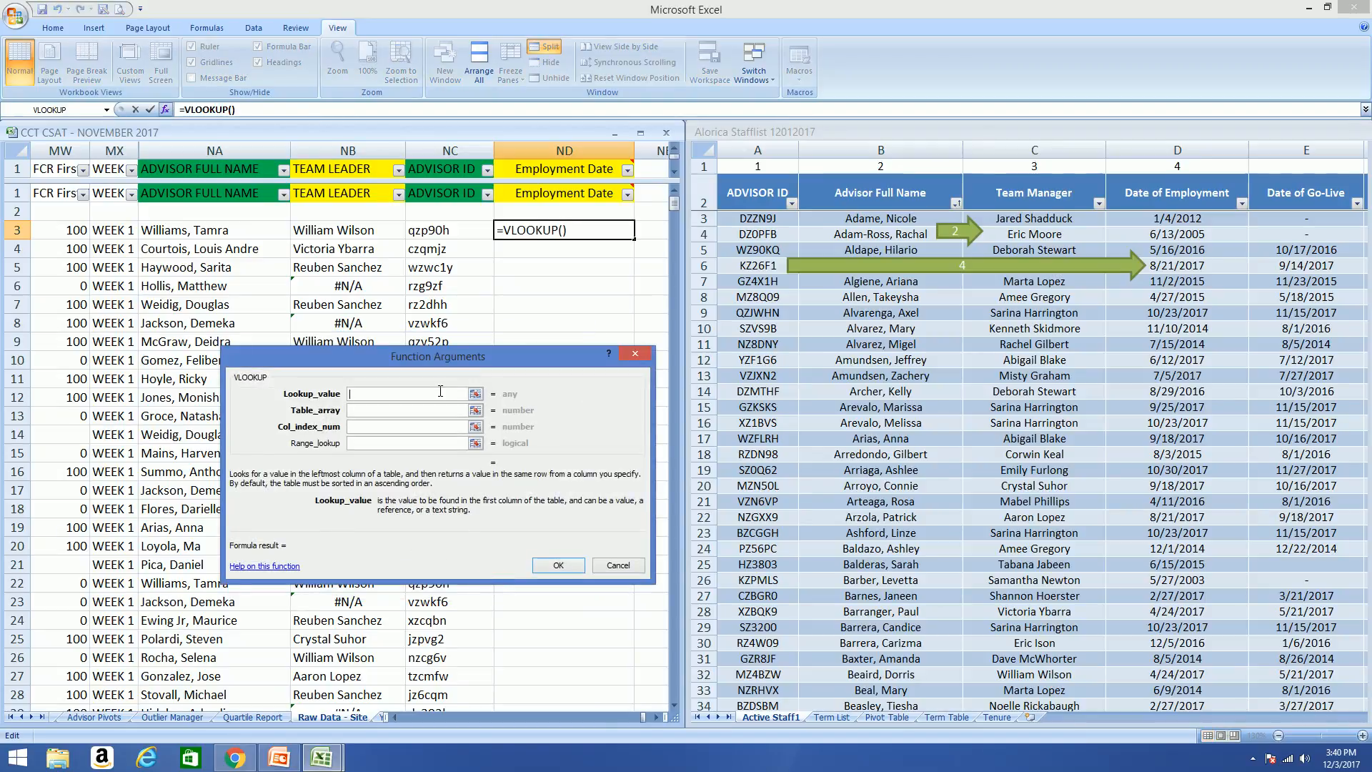
Set the lookup value to the advisor ID in NC3 and the table array to columns A:D of Active Staff1 in the stafflist workbook
click(427, 230)
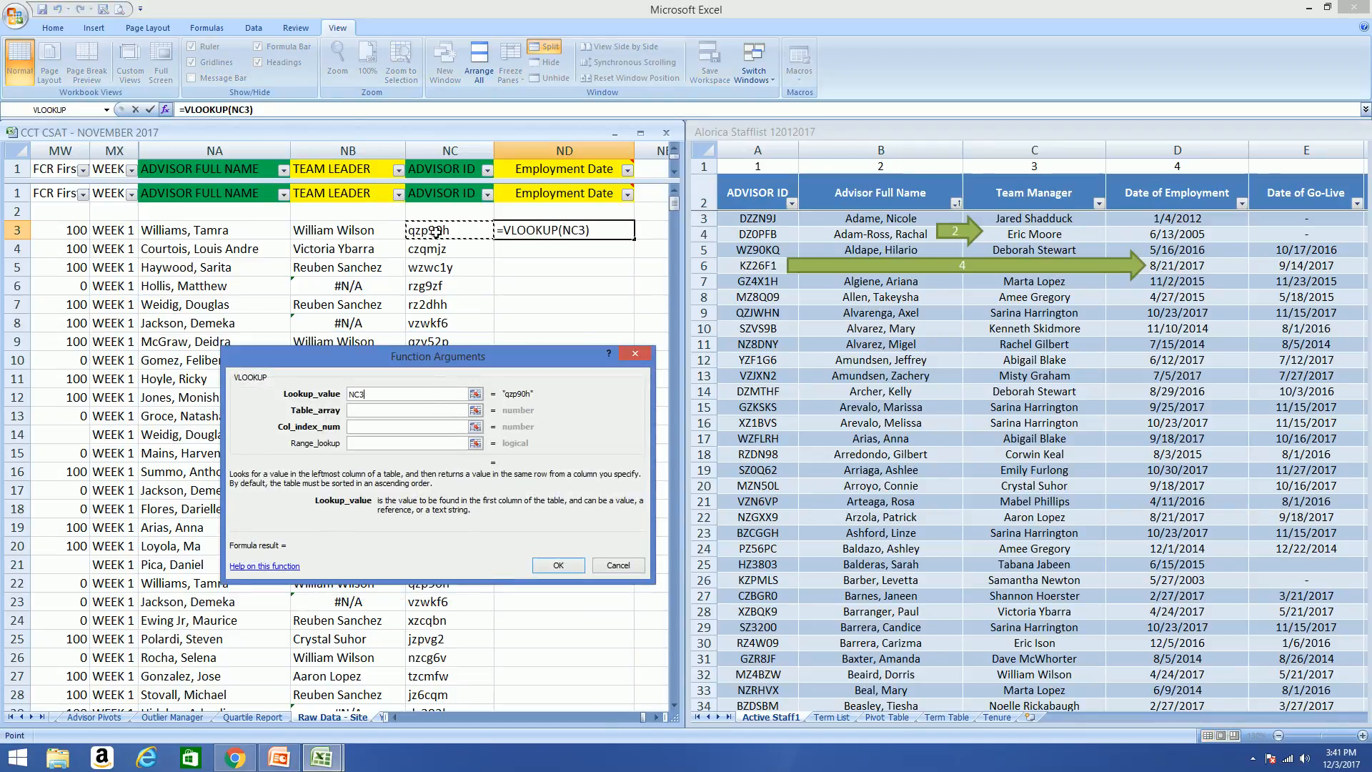
click(400, 411)
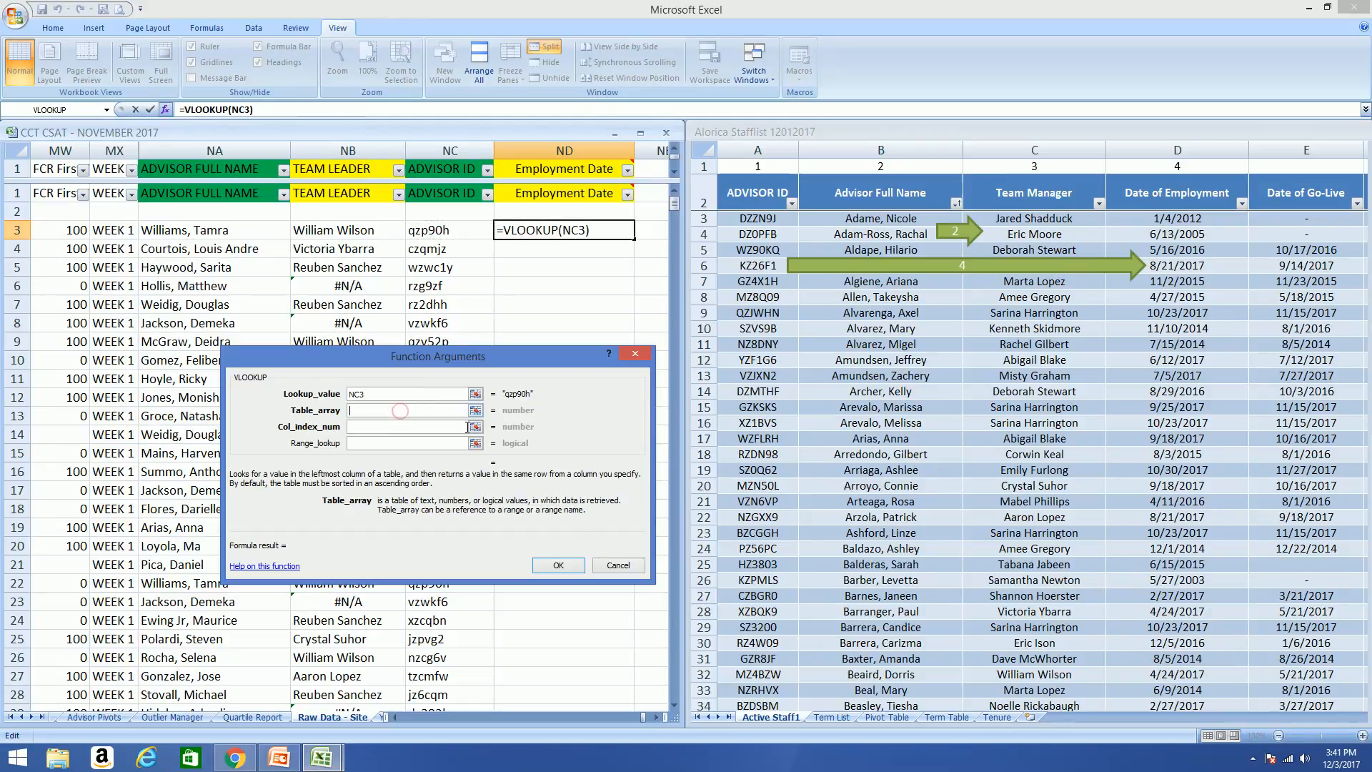
click(756, 135)
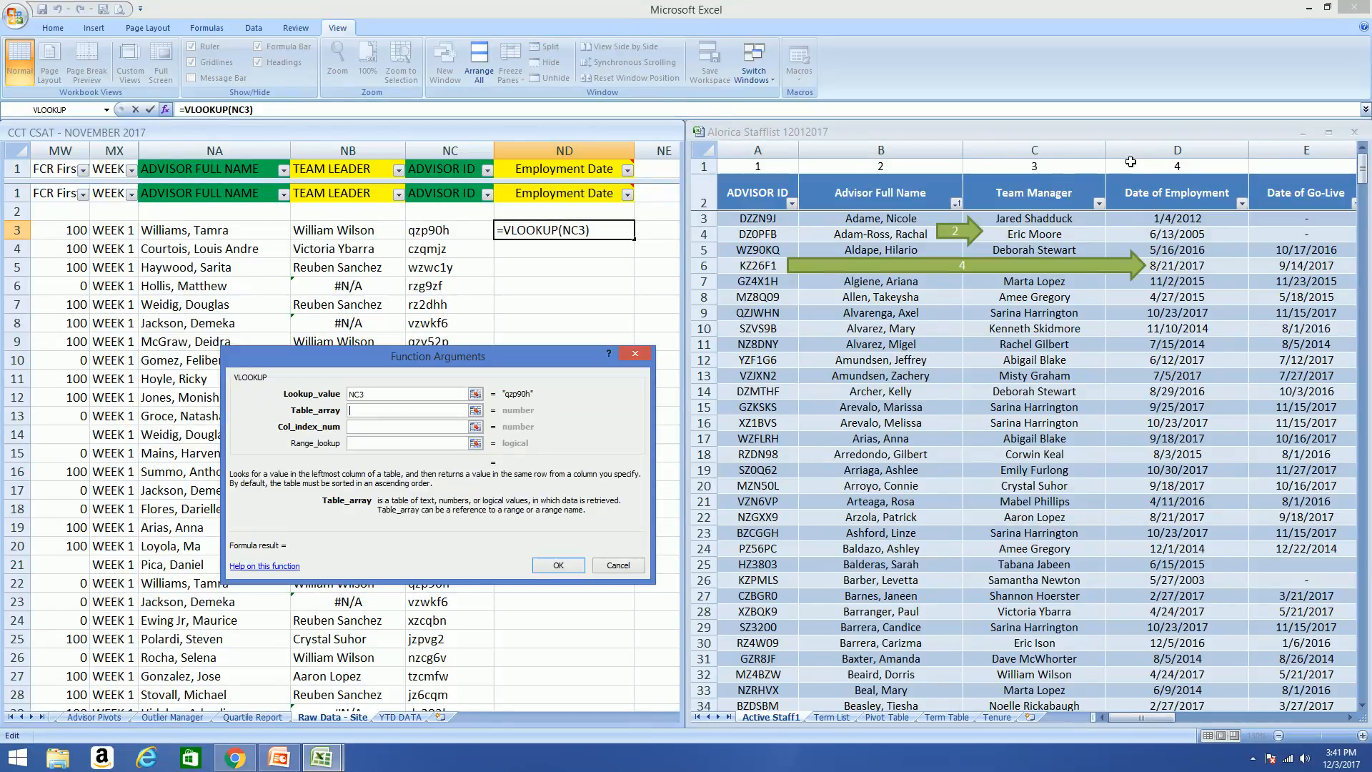
click(742, 147)
drag(742, 147, 1158, 151)
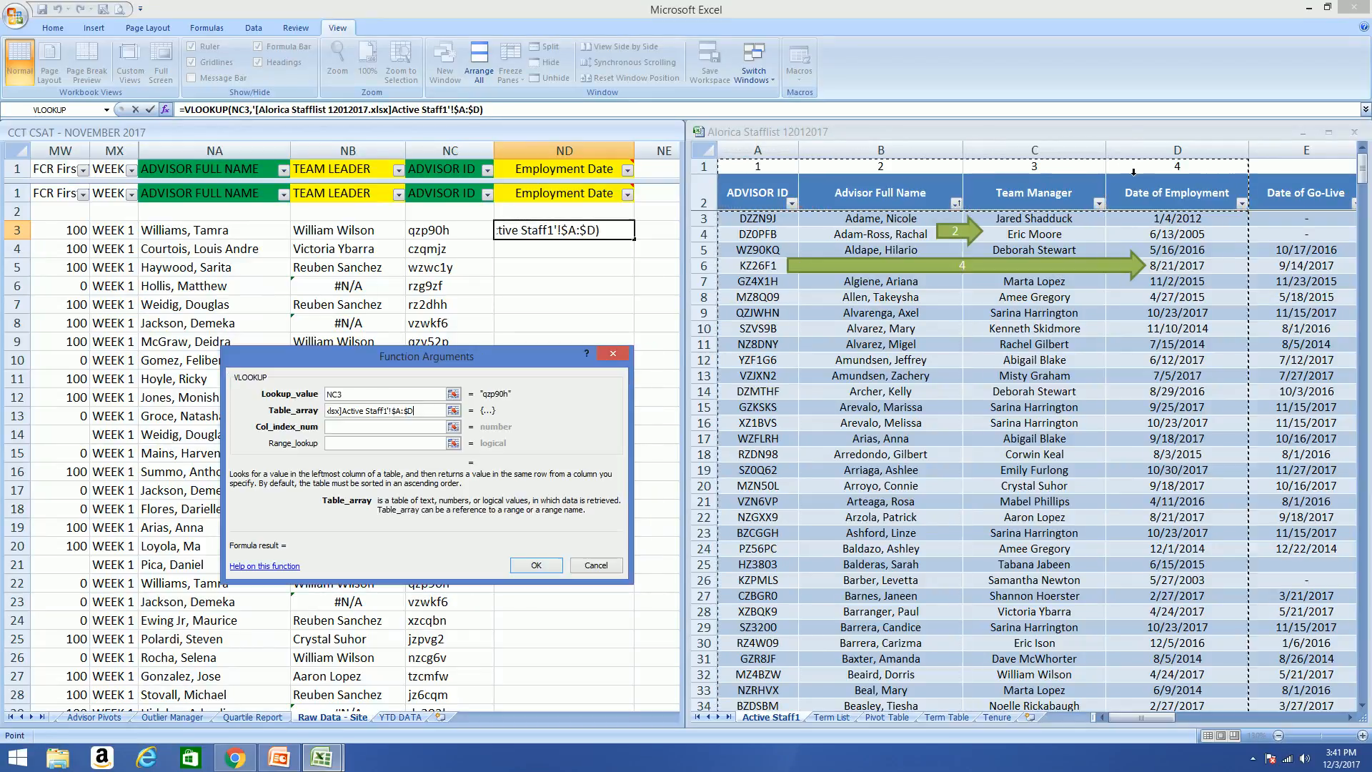
Complete the Employment Date VLOOKUP with column index number 4 and range lookup false, and fill it down the whole column
click(395, 428)
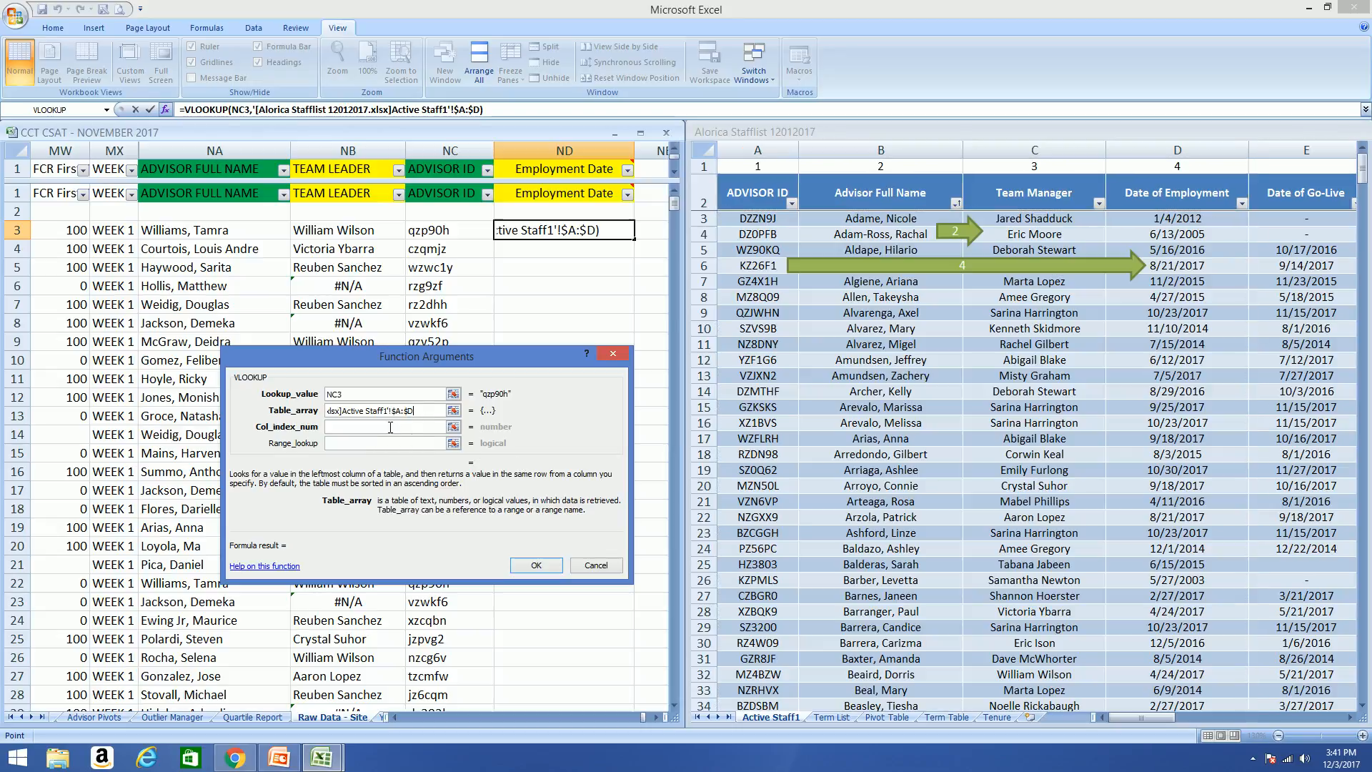
text(4)
click(377, 444)
text(false)
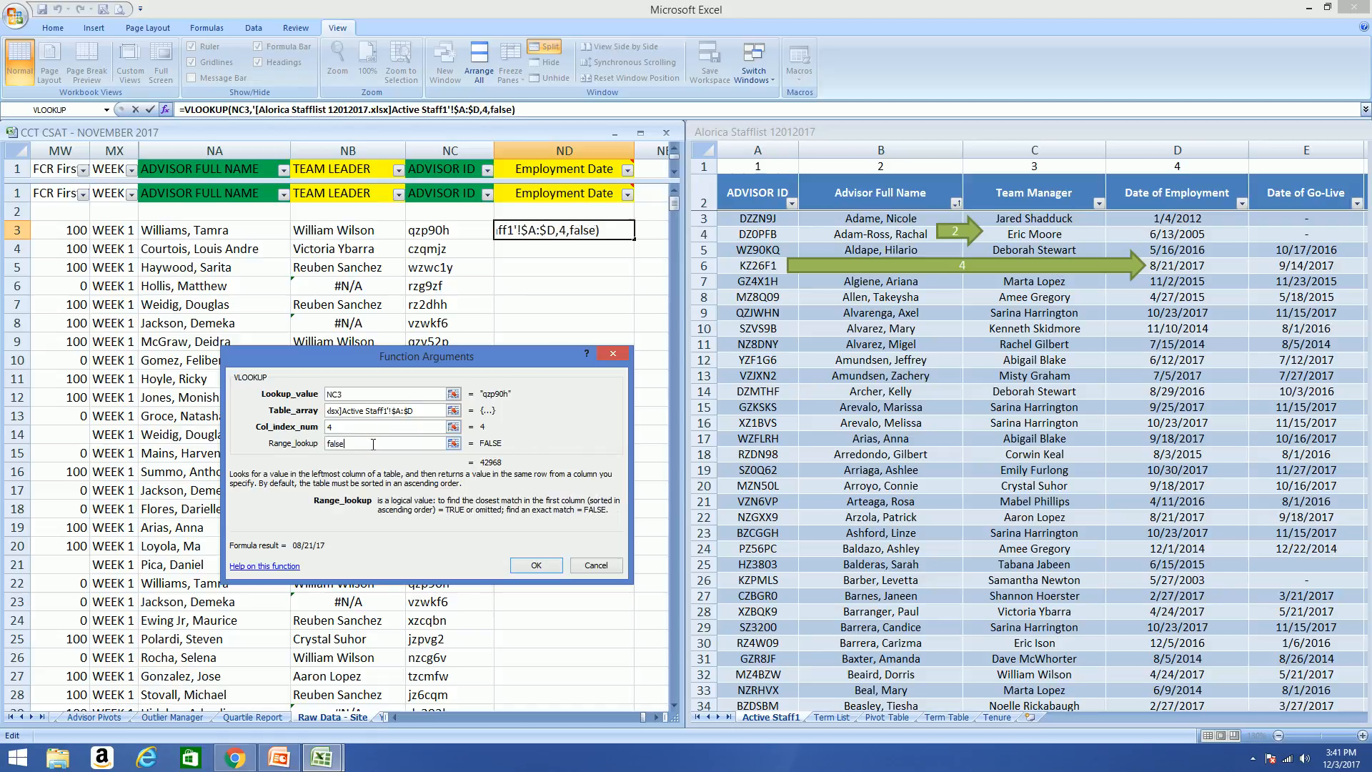
key(Return)
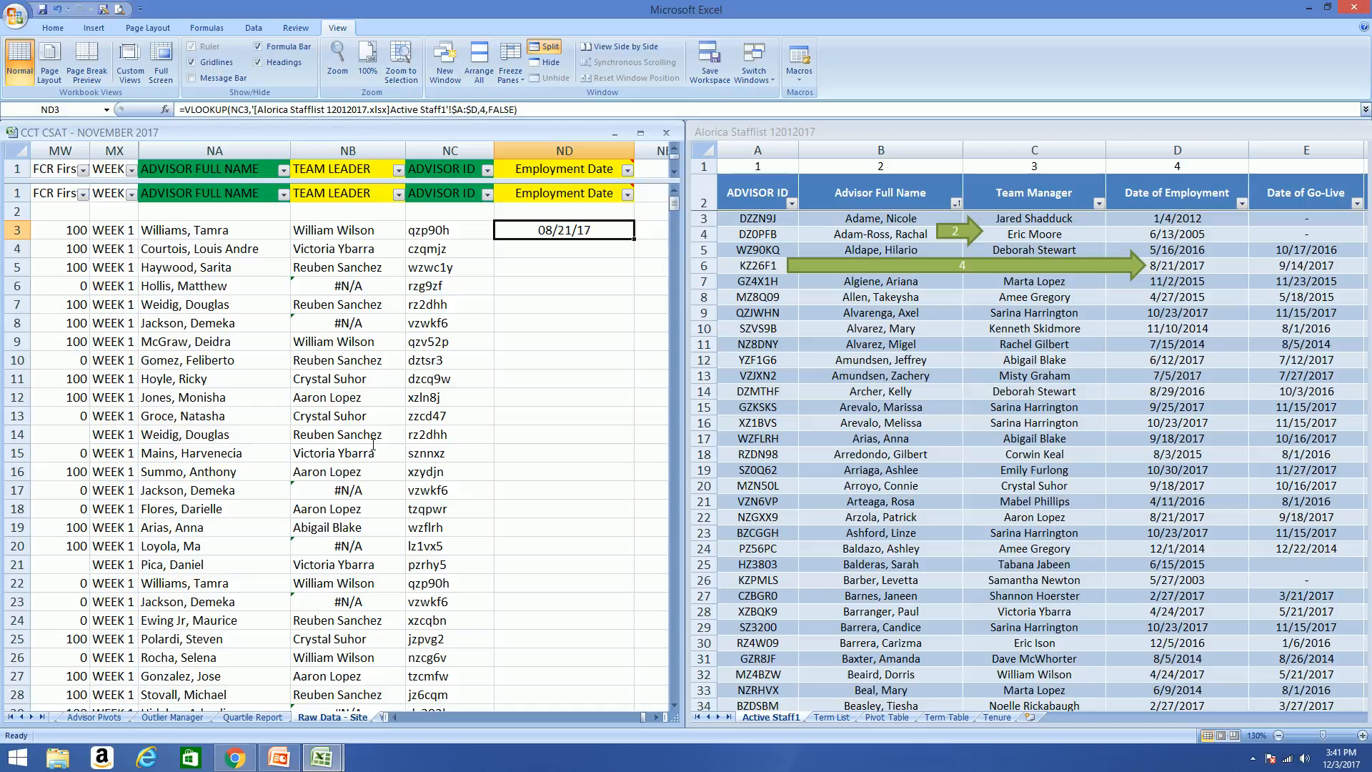
double_click(635, 241)
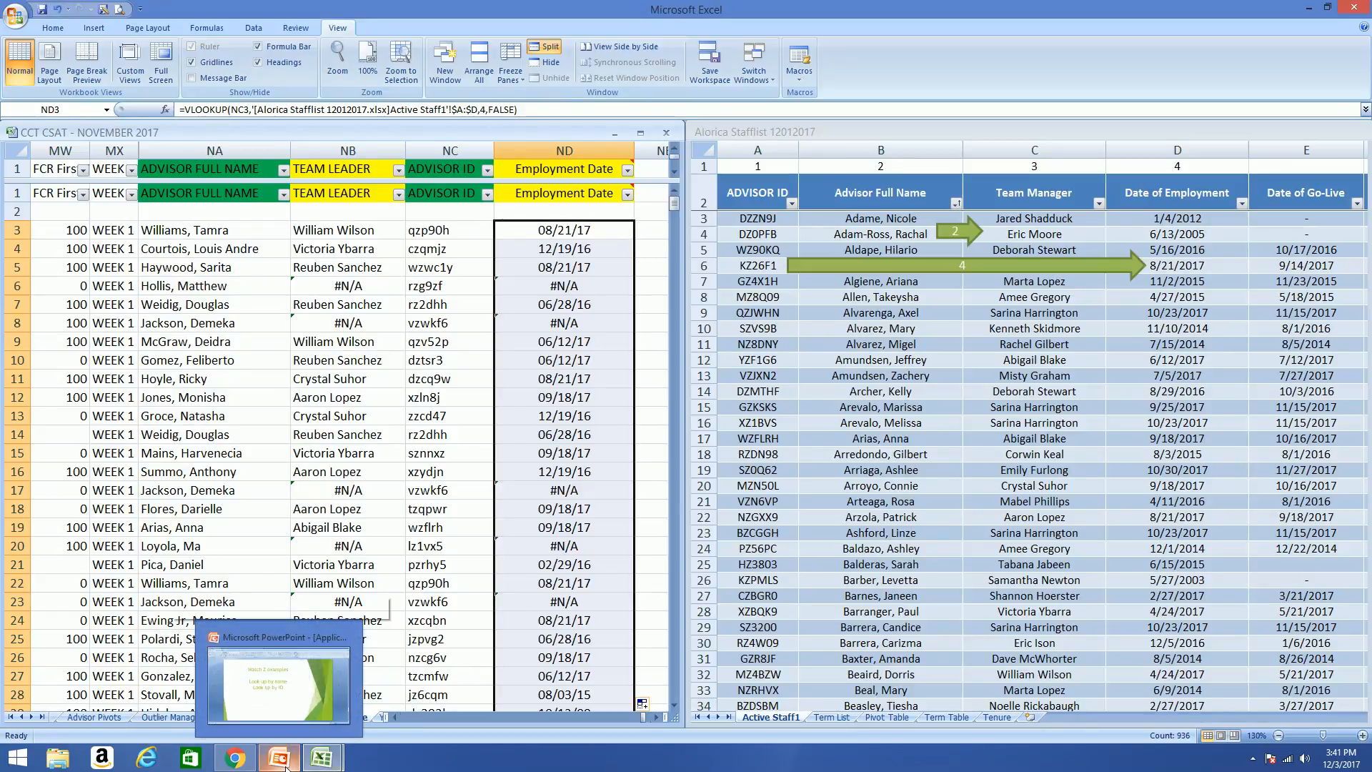
Switch to the PowerPoint presentation, read the #N/A Error slide, and return to the CCT CSAT workbook in Excel
click(325, 668)
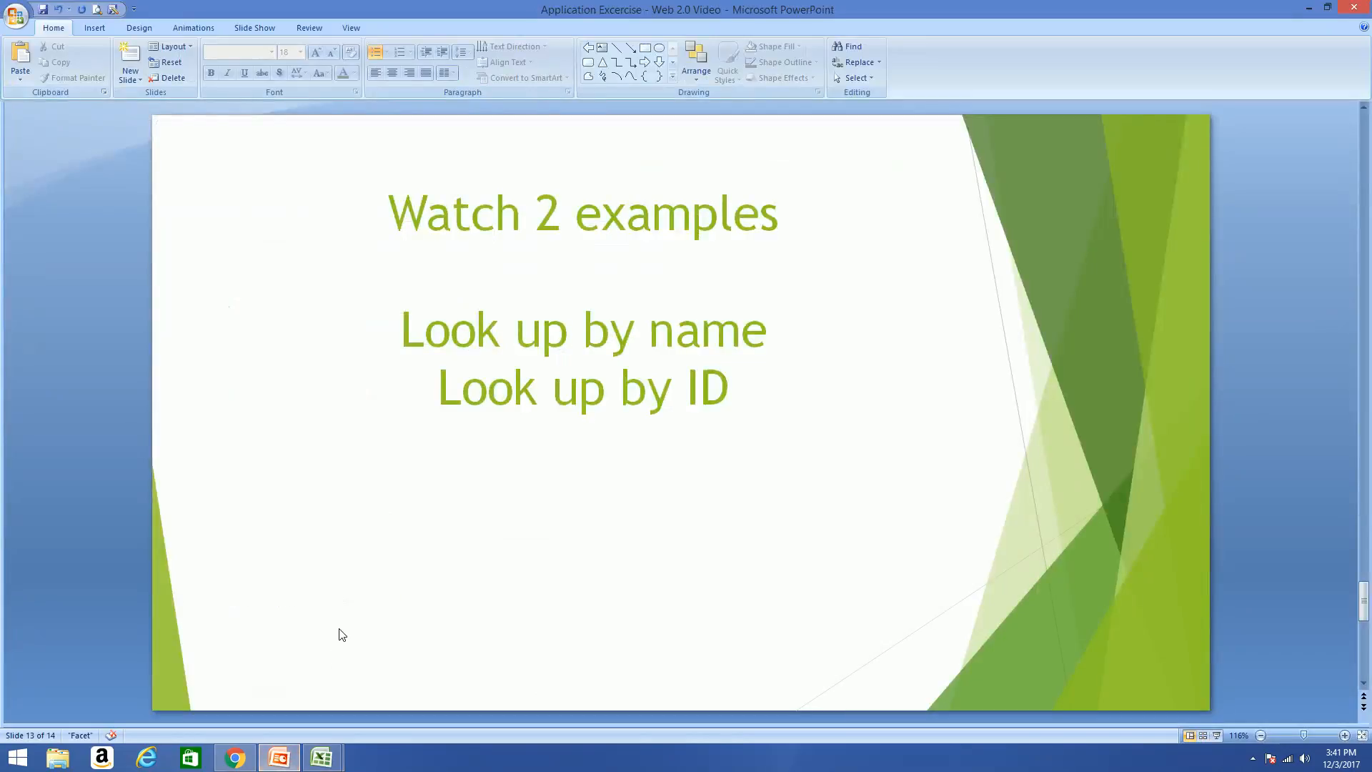
scroll(342, 634, down, 1)
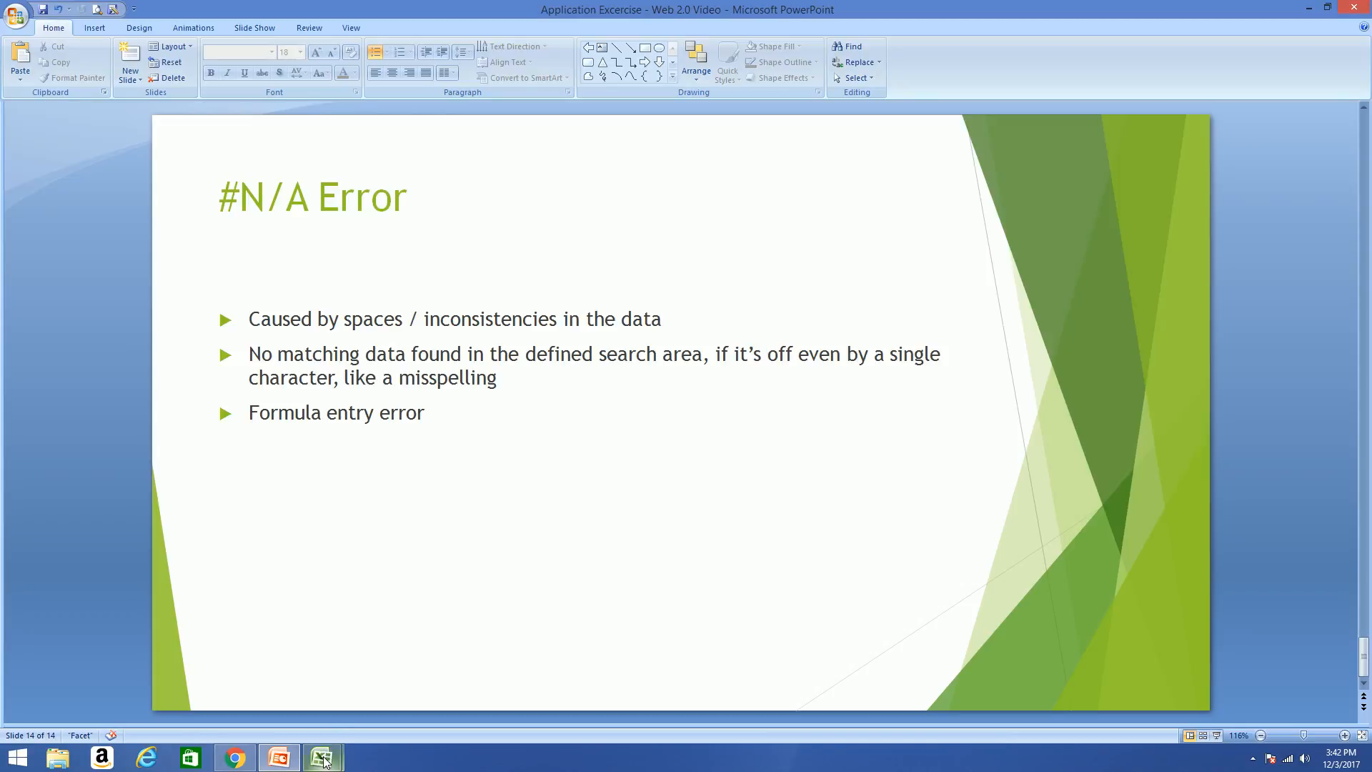
mouse_move(327, 751)
click(293, 698)
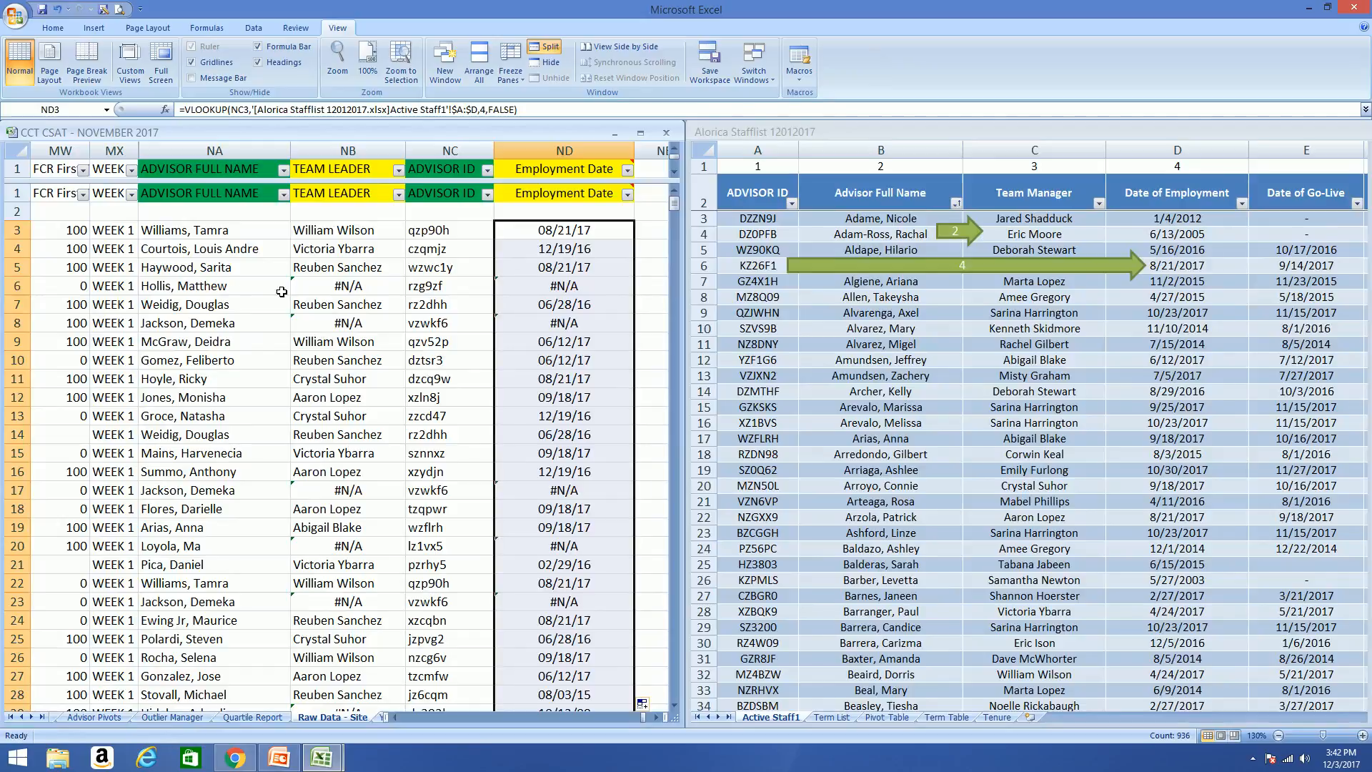
Inspect the Team Leader and Employment Date formulas in row 6 and look for that row's advisor in the Active Staff1 list
click(243, 292)
click(335, 290)
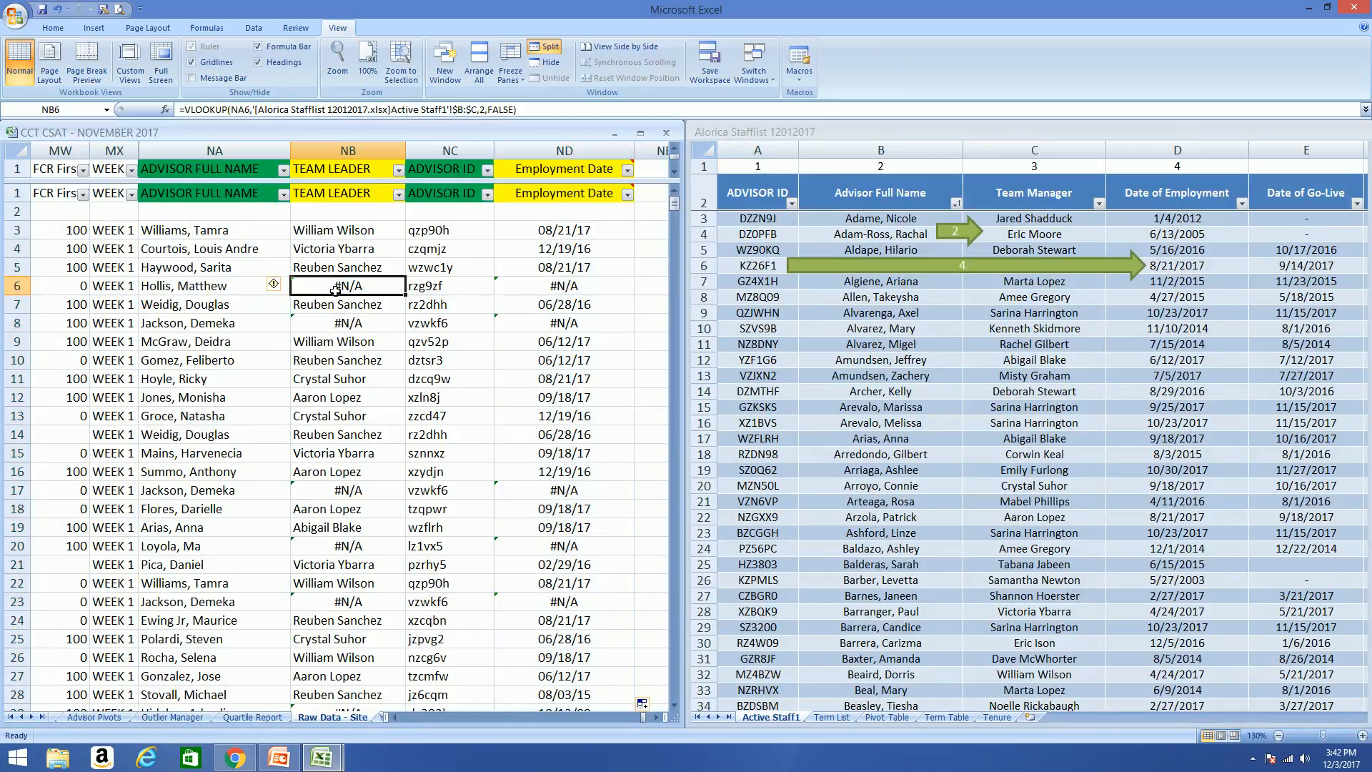
click(525, 289)
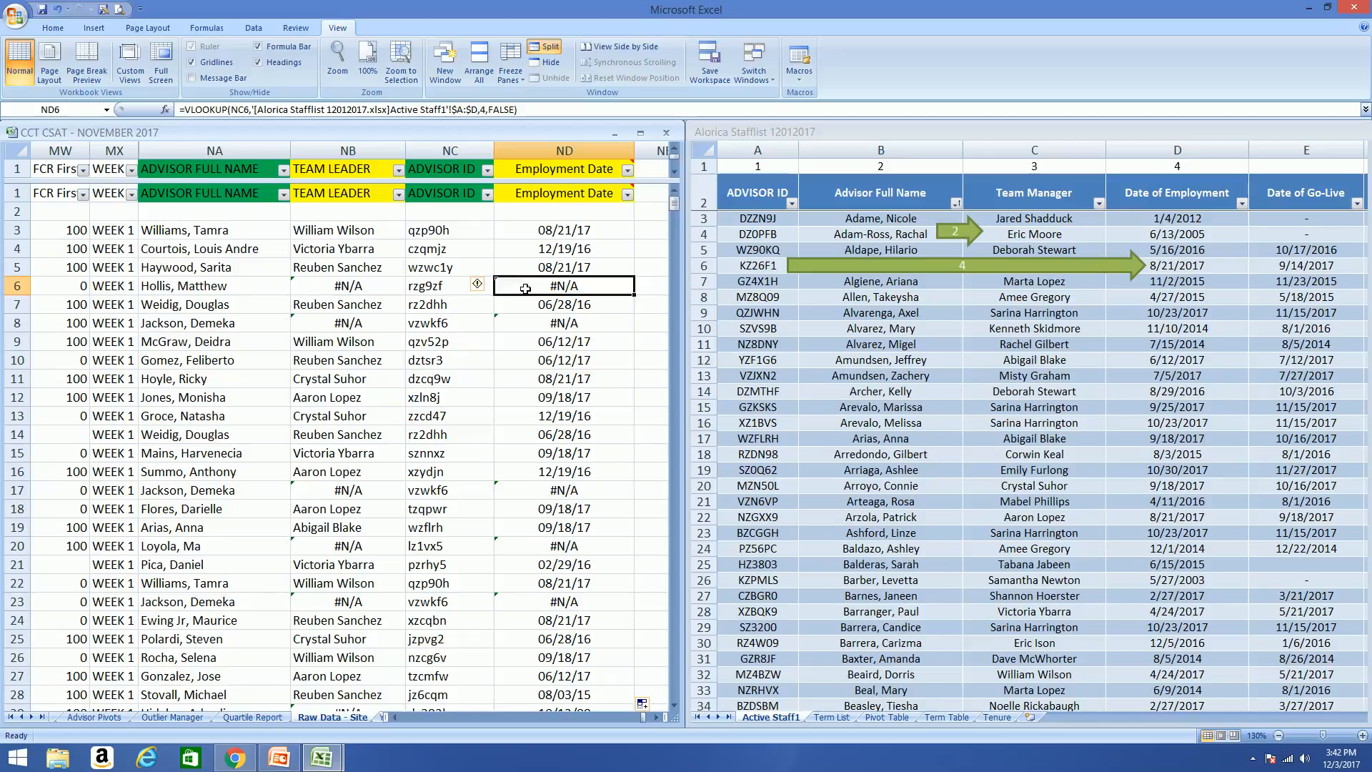
click(866, 319)
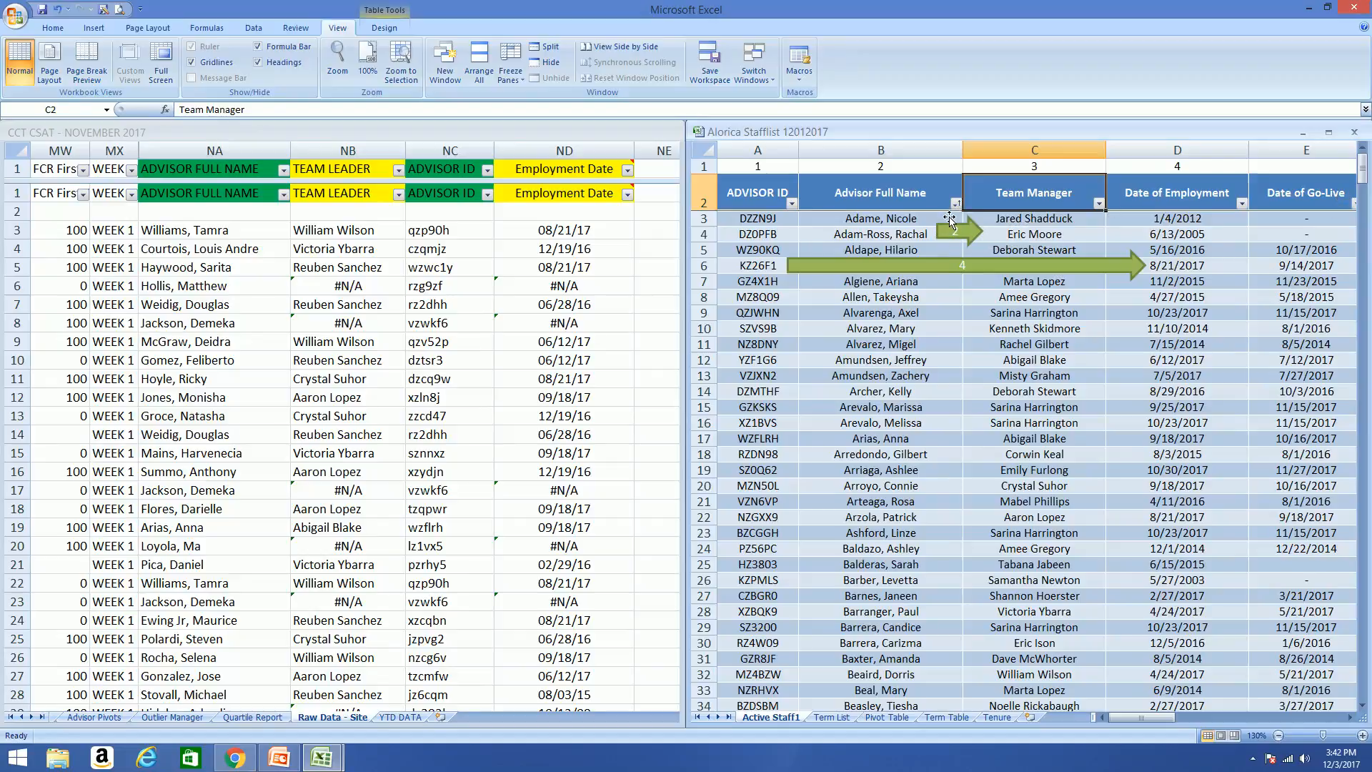
drag(1363, 175, 1362, 372)
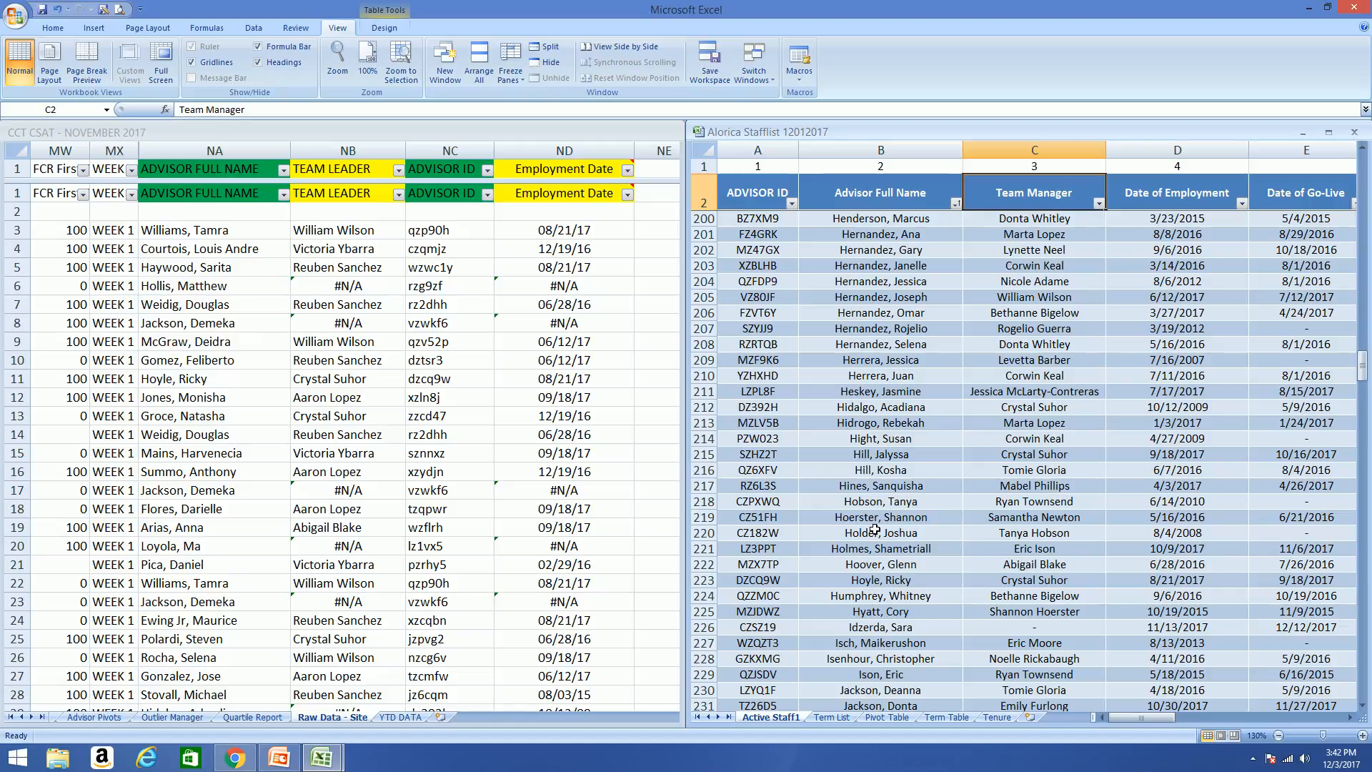
Search the Combined Name column of the stafflist's Term List sheet for the surname of the advisor in row 6
click(843, 718)
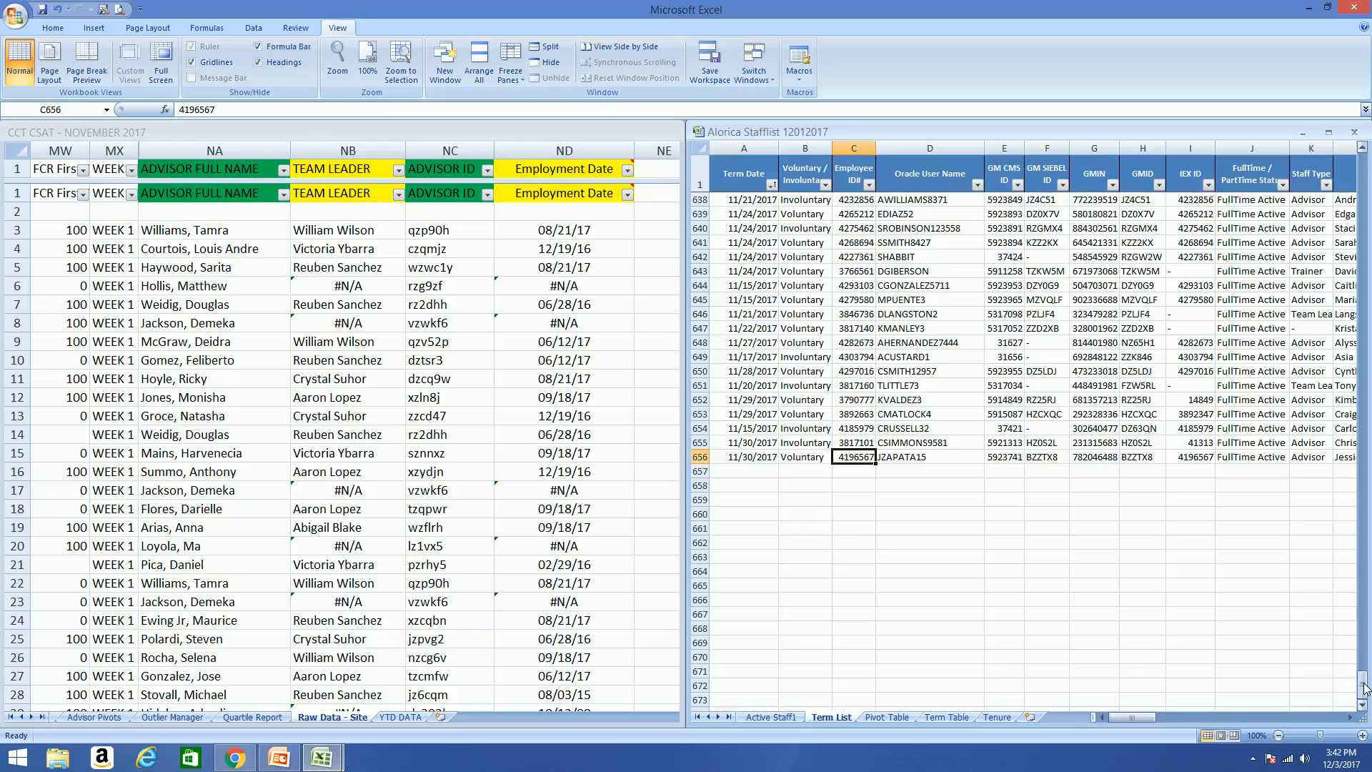
drag(1362, 684, 1361, 661)
drag(1365, 615, 1365, 163)
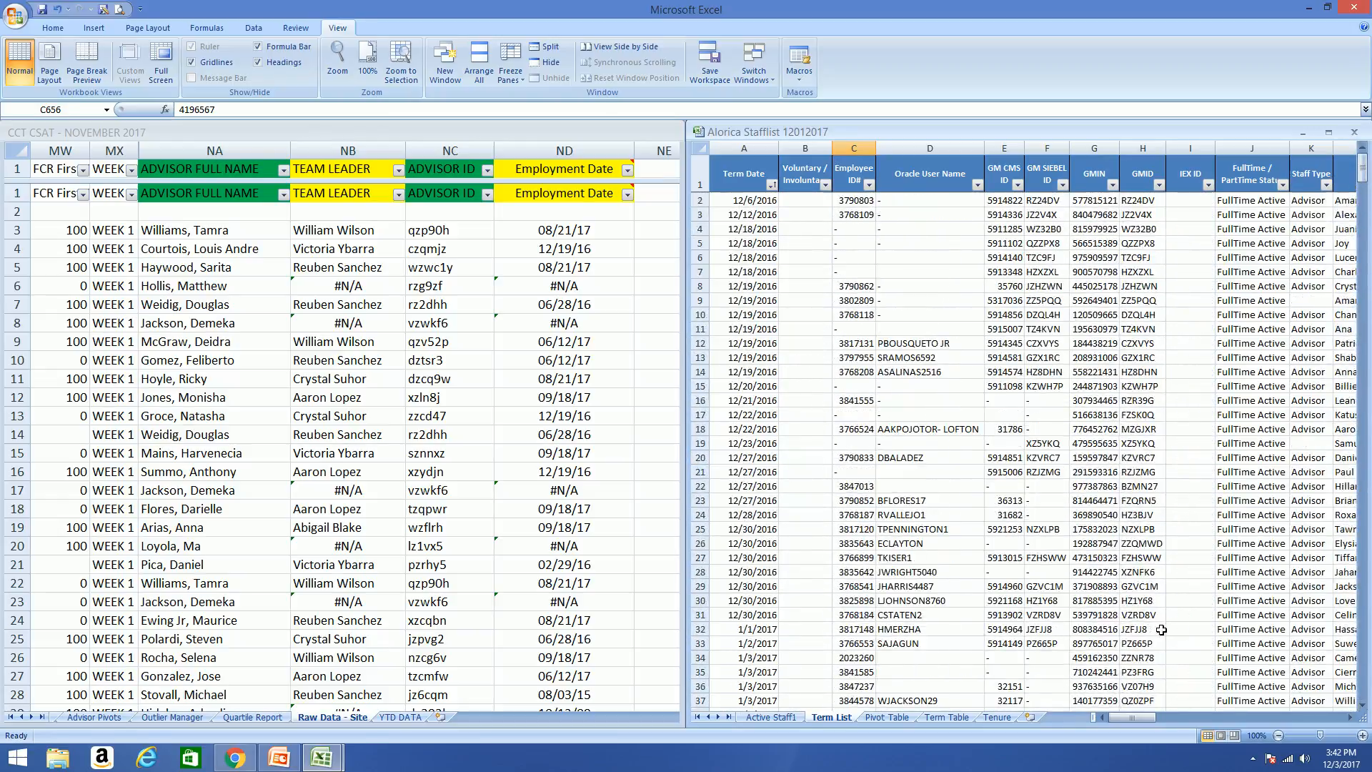
click(1351, 717)
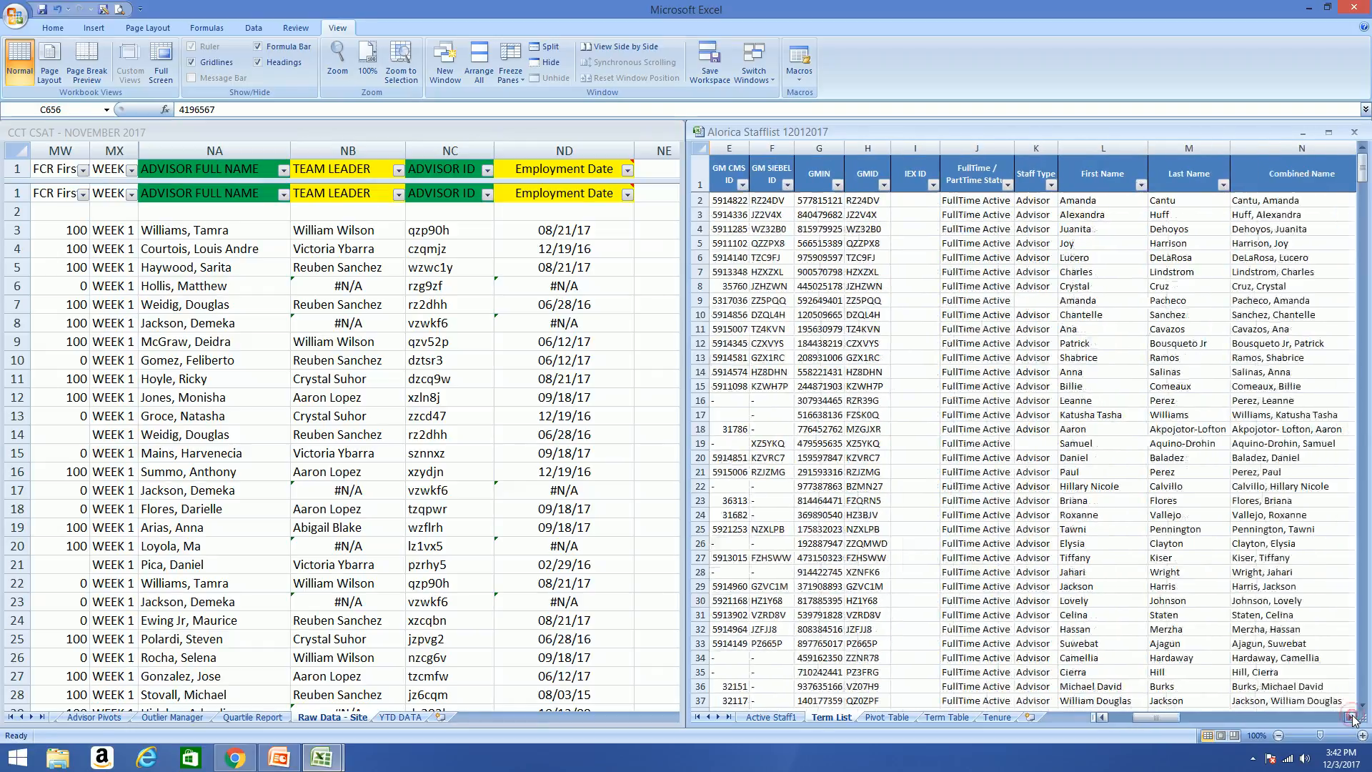
click(1351, 717)
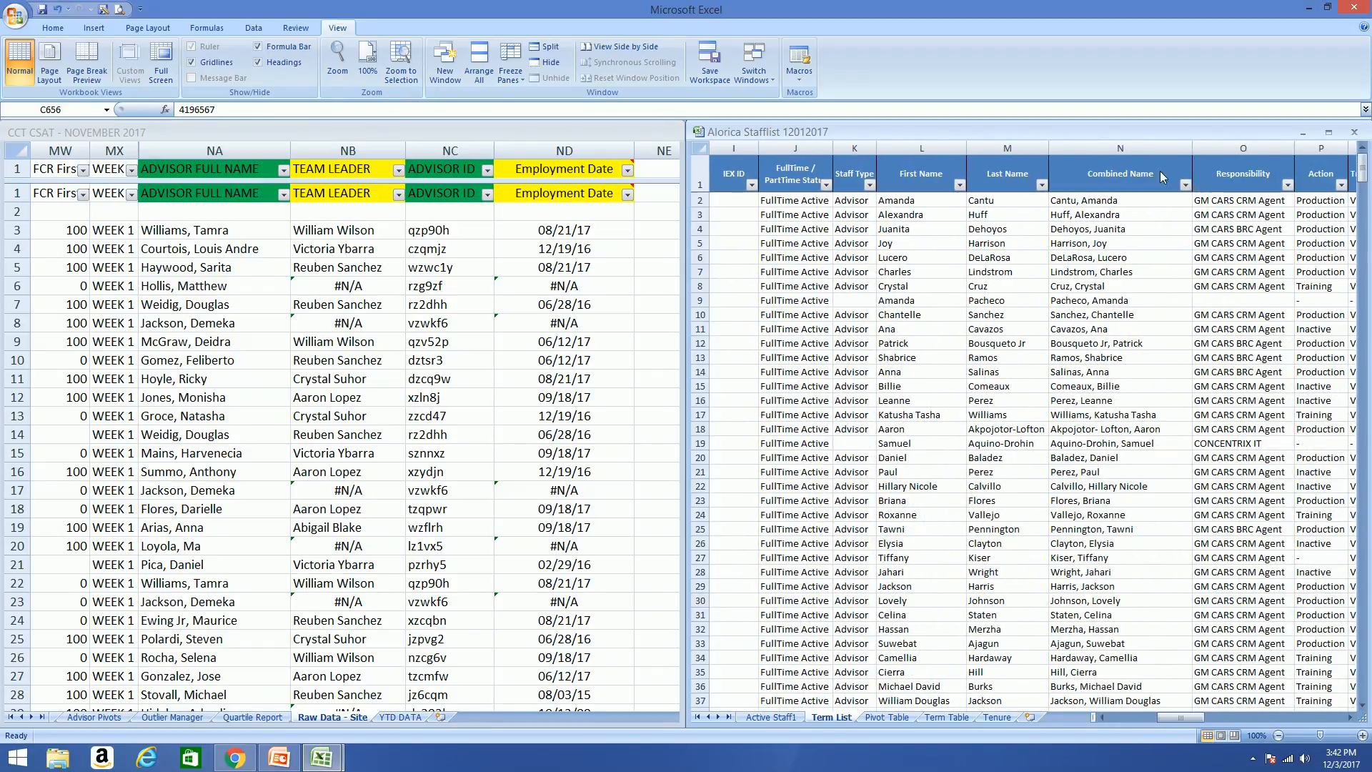
click(1136, 148)
key(ctrl+f)
text(hollis)
key(Return)
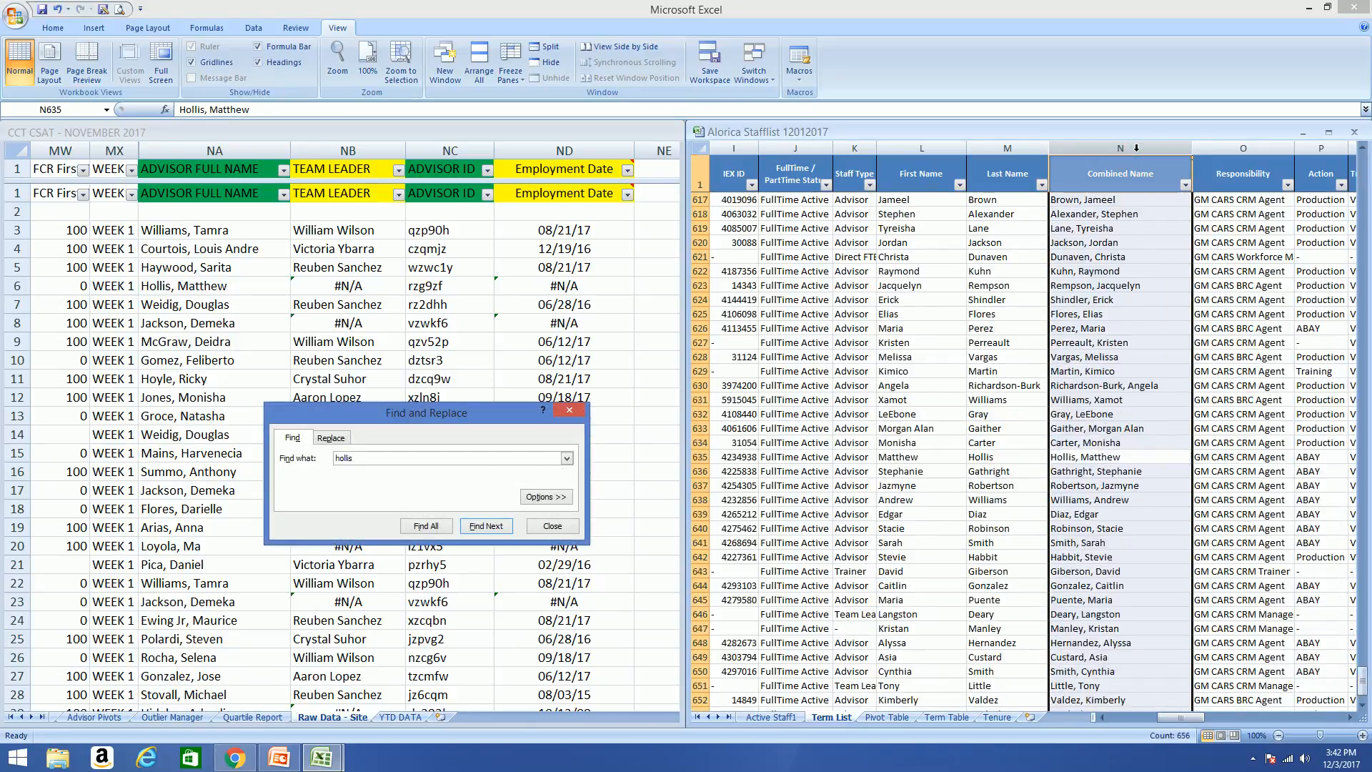
click(1060, 469)
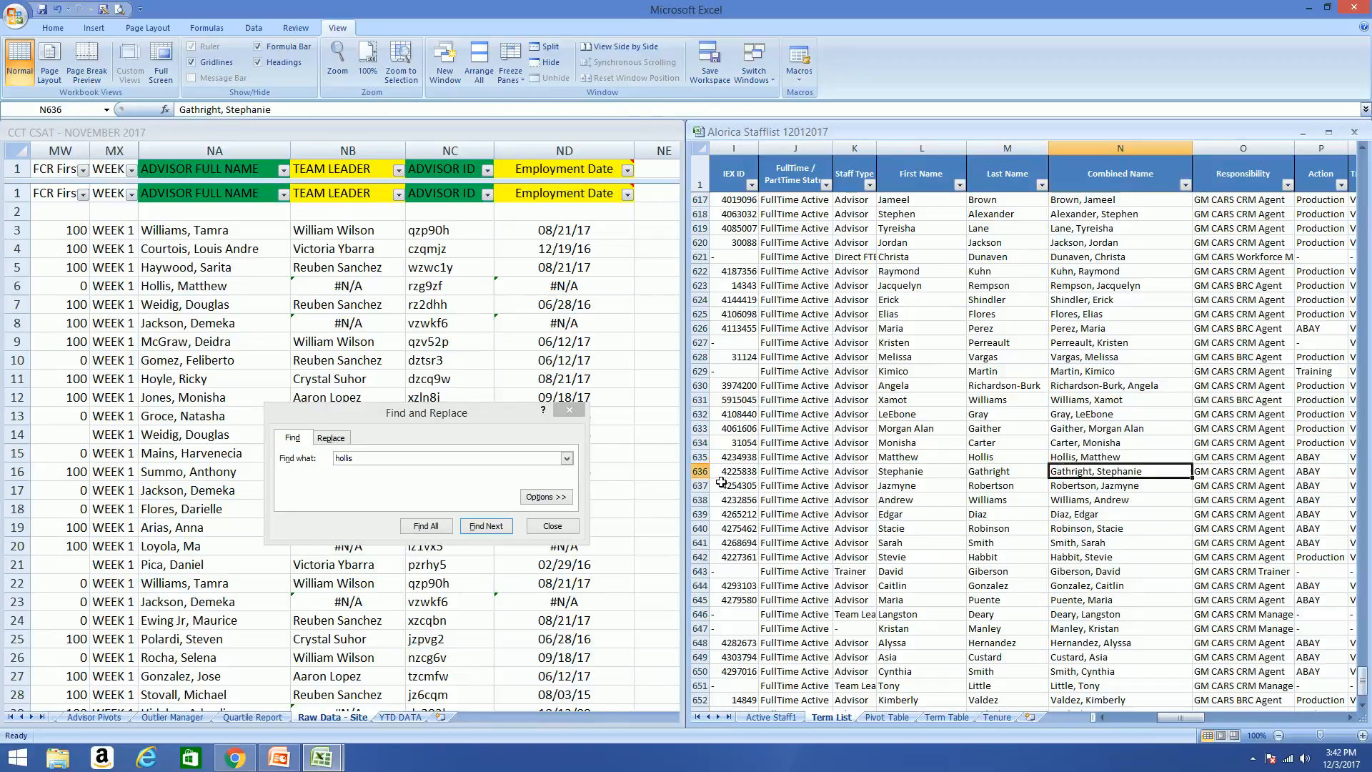
click(578, 413)
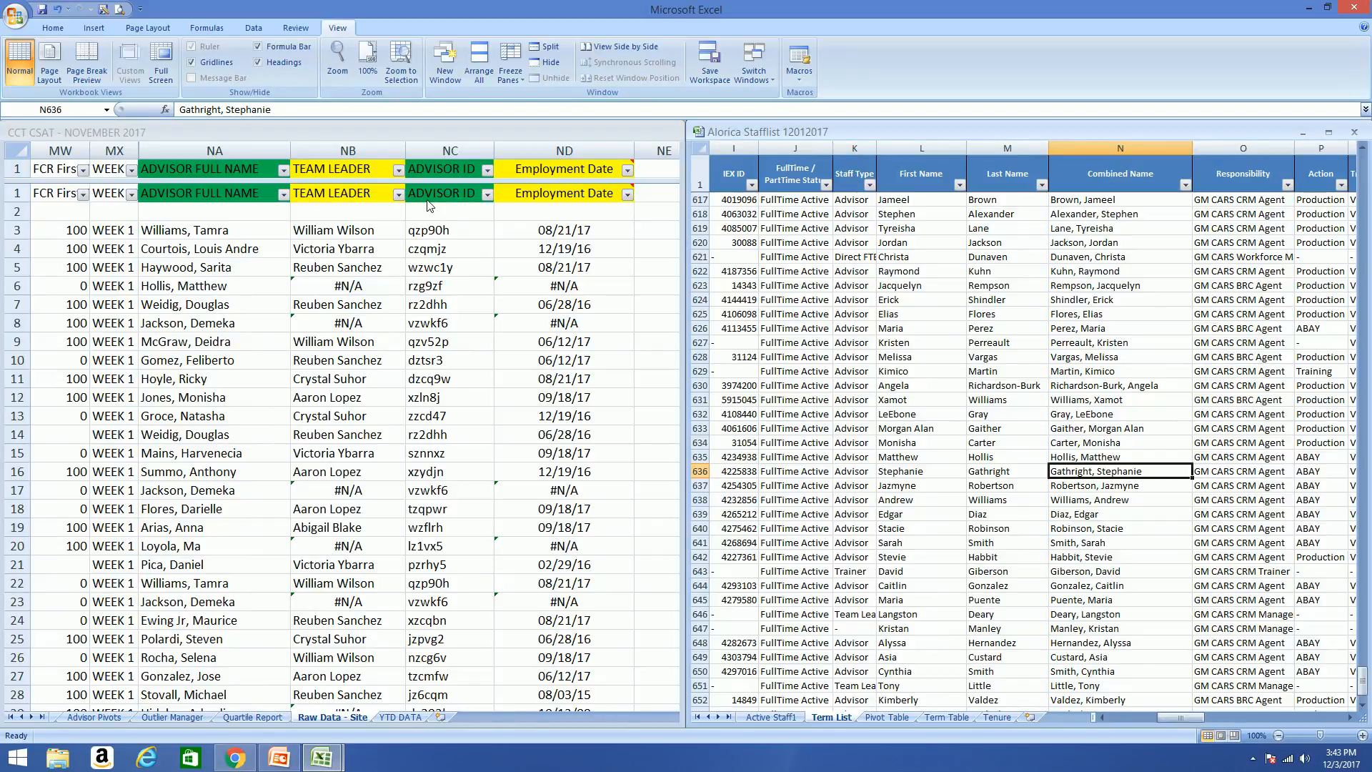
click(403, 199)
click(398, 194)
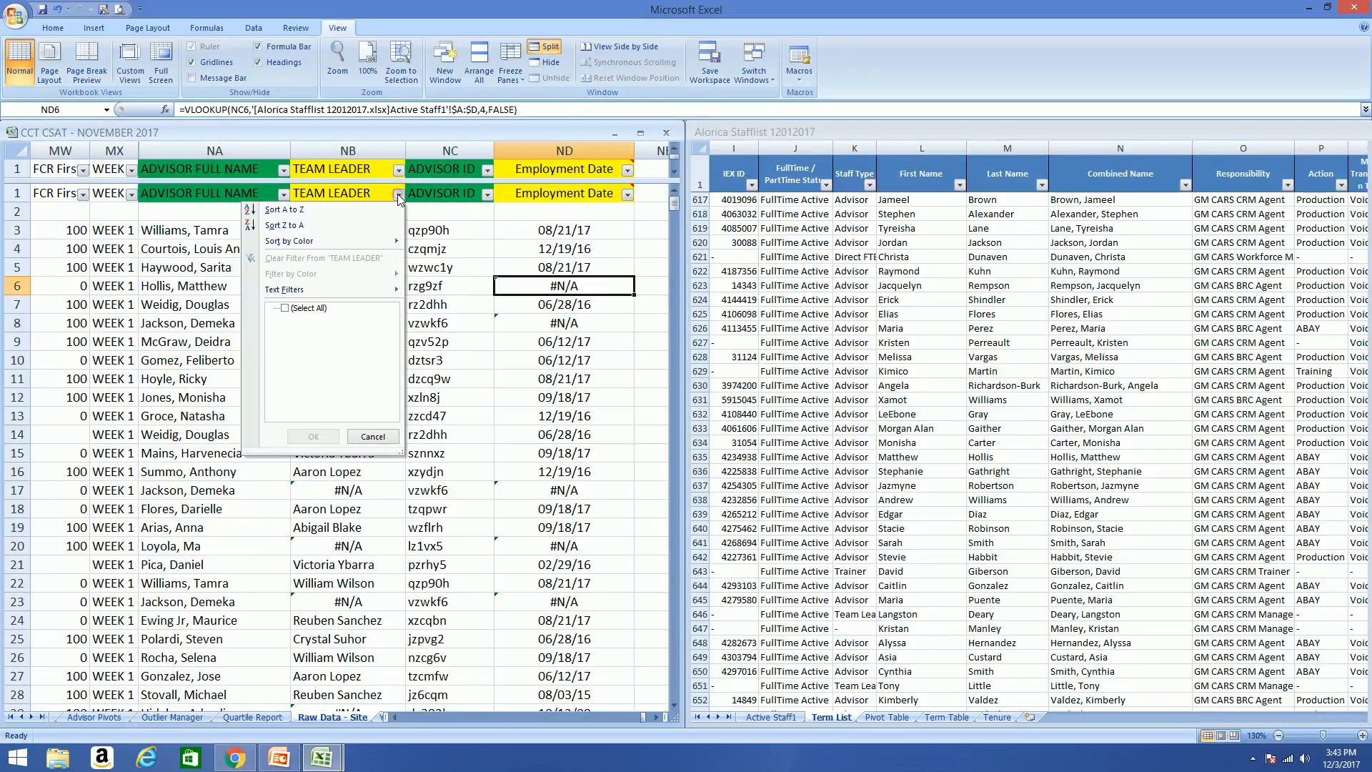
click(479, 408)
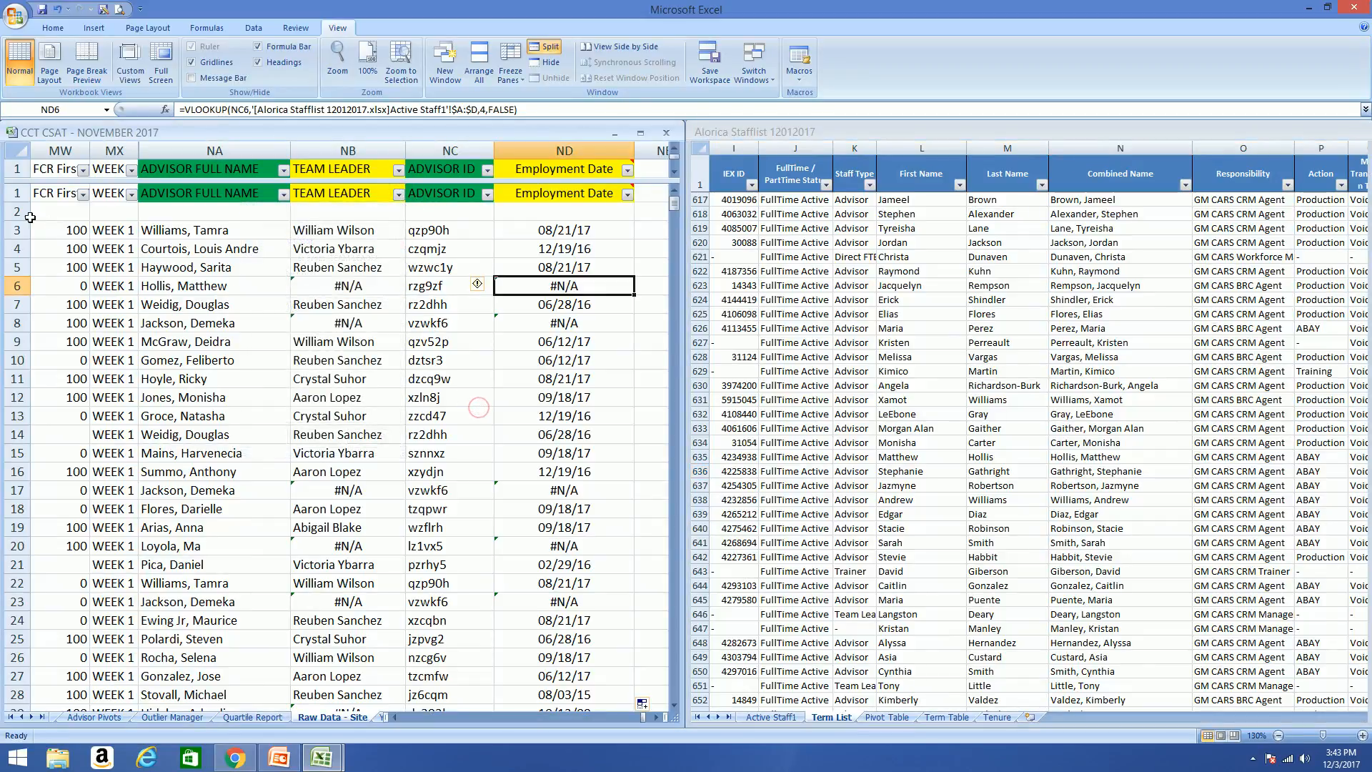
Inspect the Team Leader formula in NB6 and switch back to the #N/A Error slide in PowerPoint
click(351, 286)
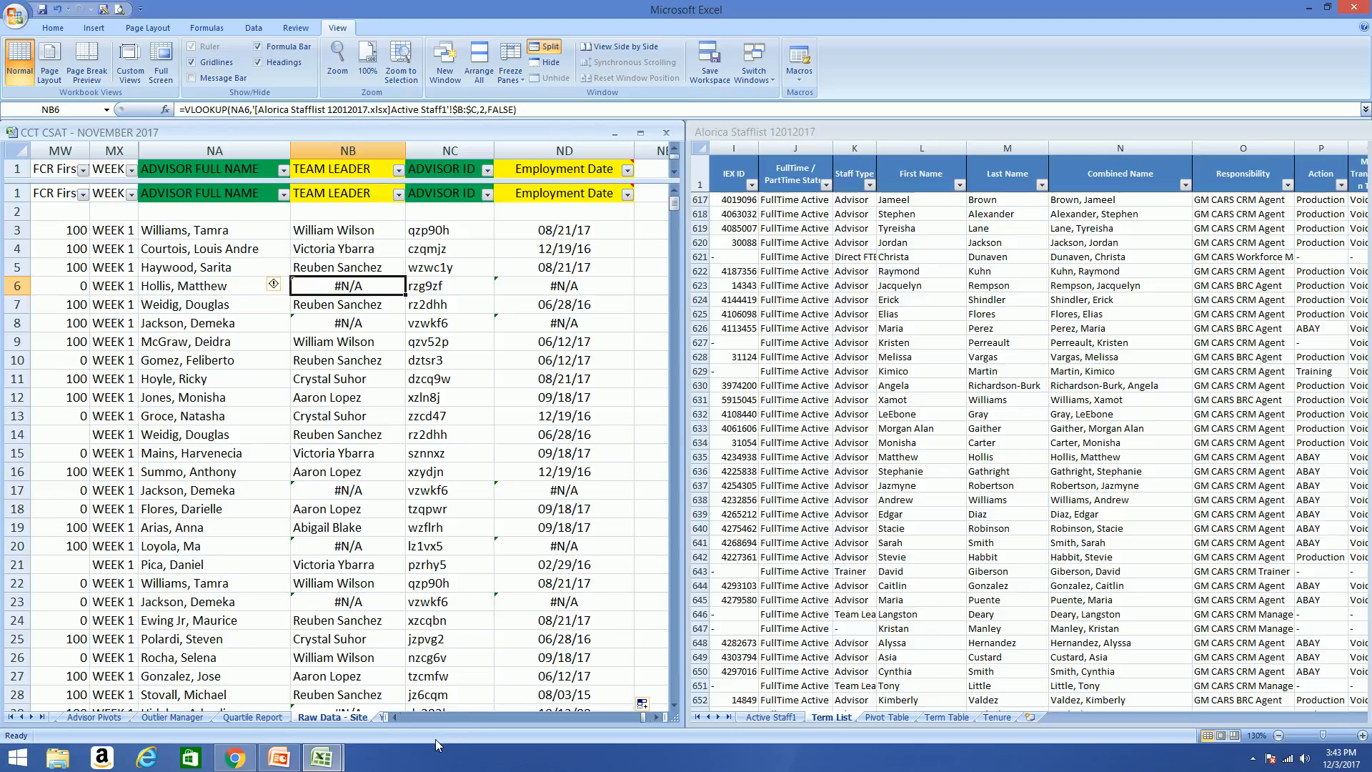
click(287, 761)
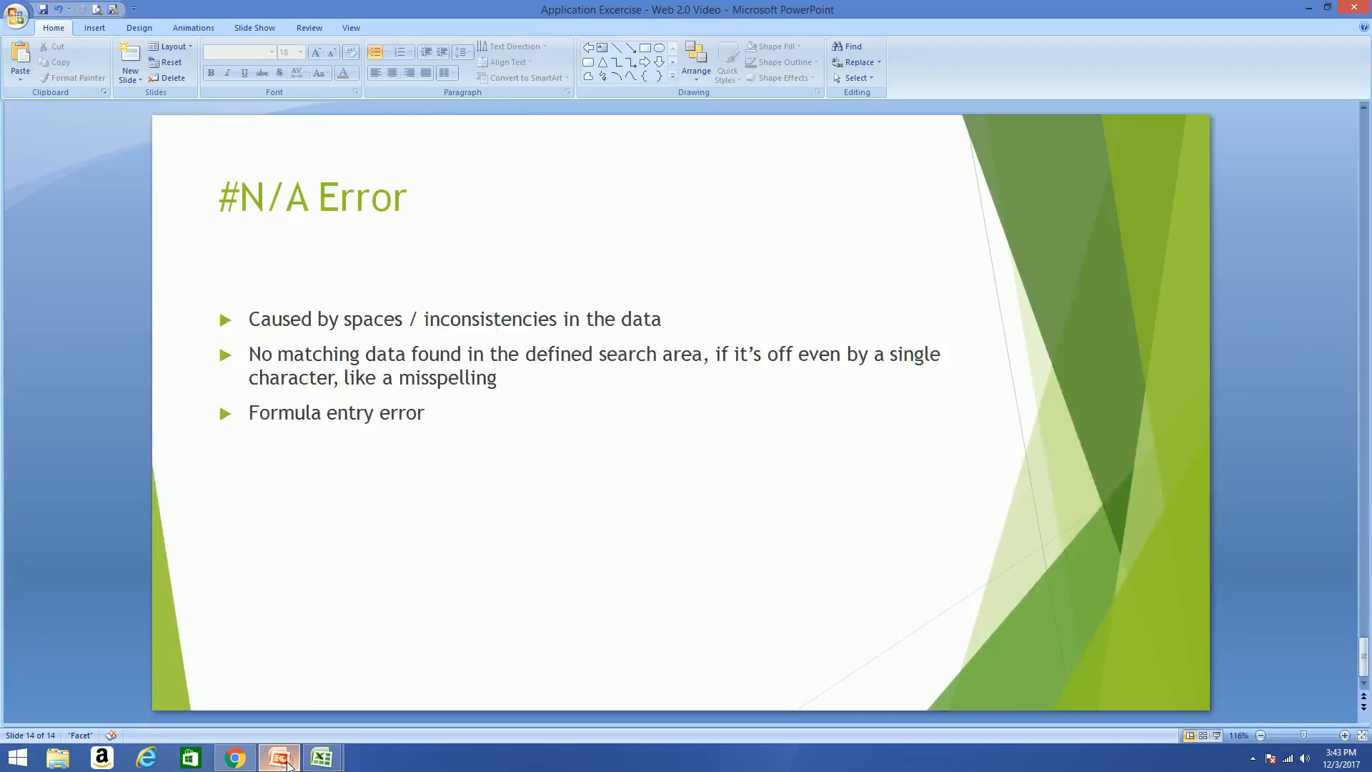